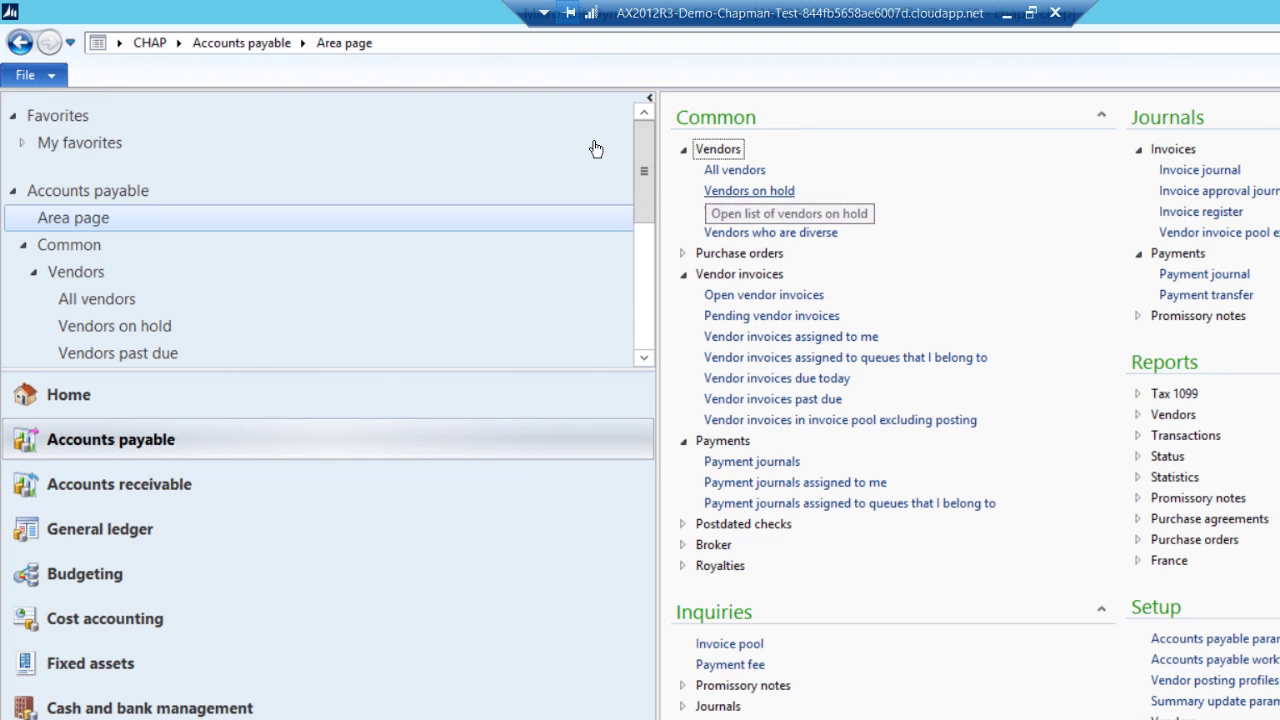
# - From All vendors, create a new vendor named East County Landscaping in vendor group SERVICE
pyautogui.click(734, 170)
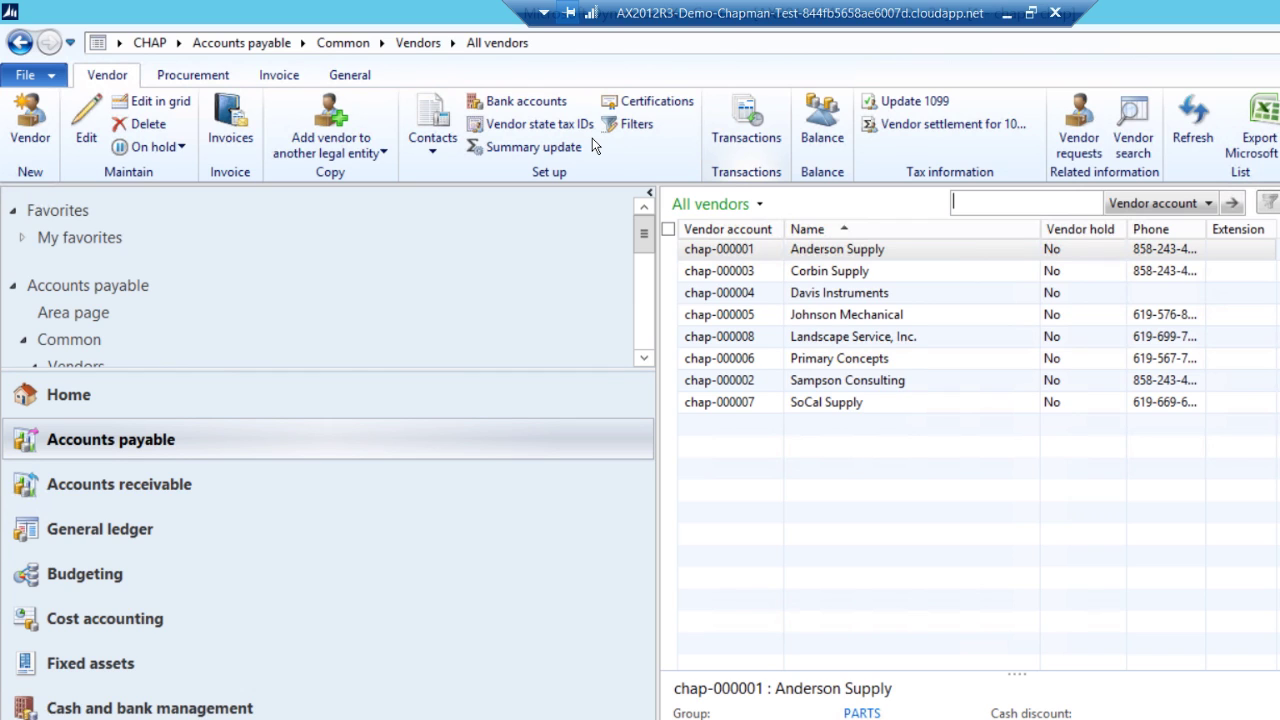
pyautogui.click(29, 104)
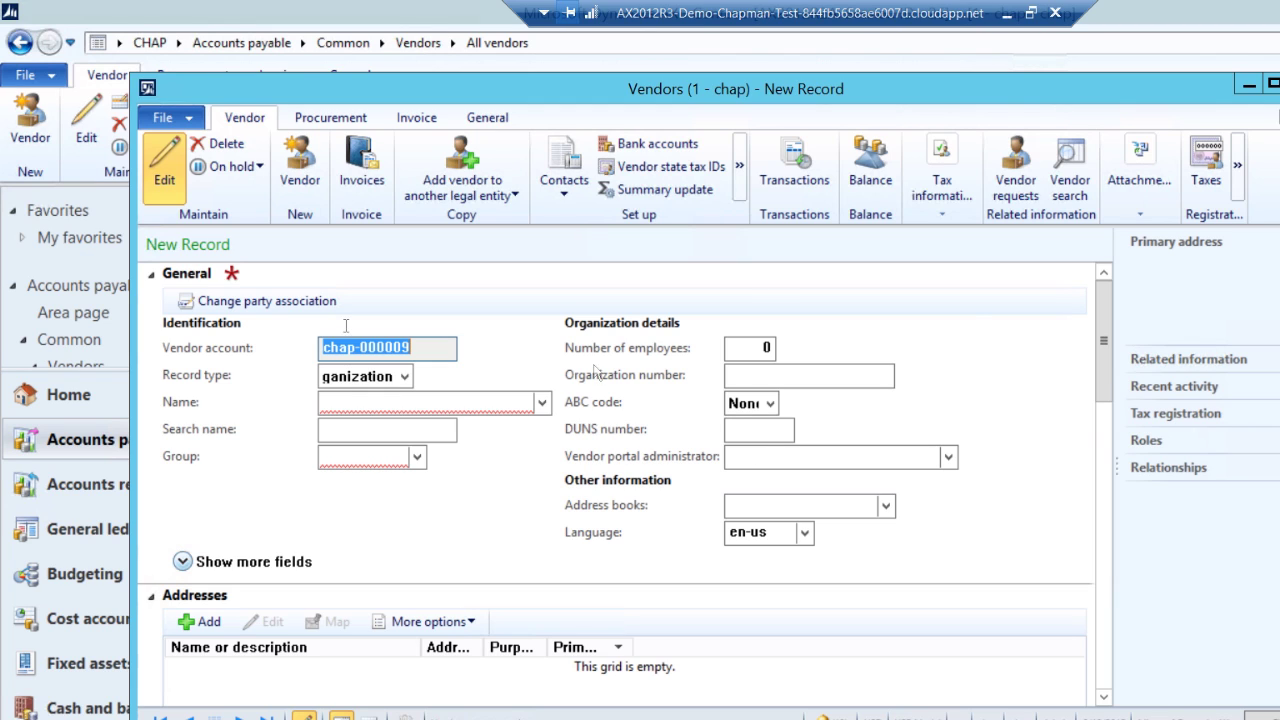
pyautogui.click(470, 402)
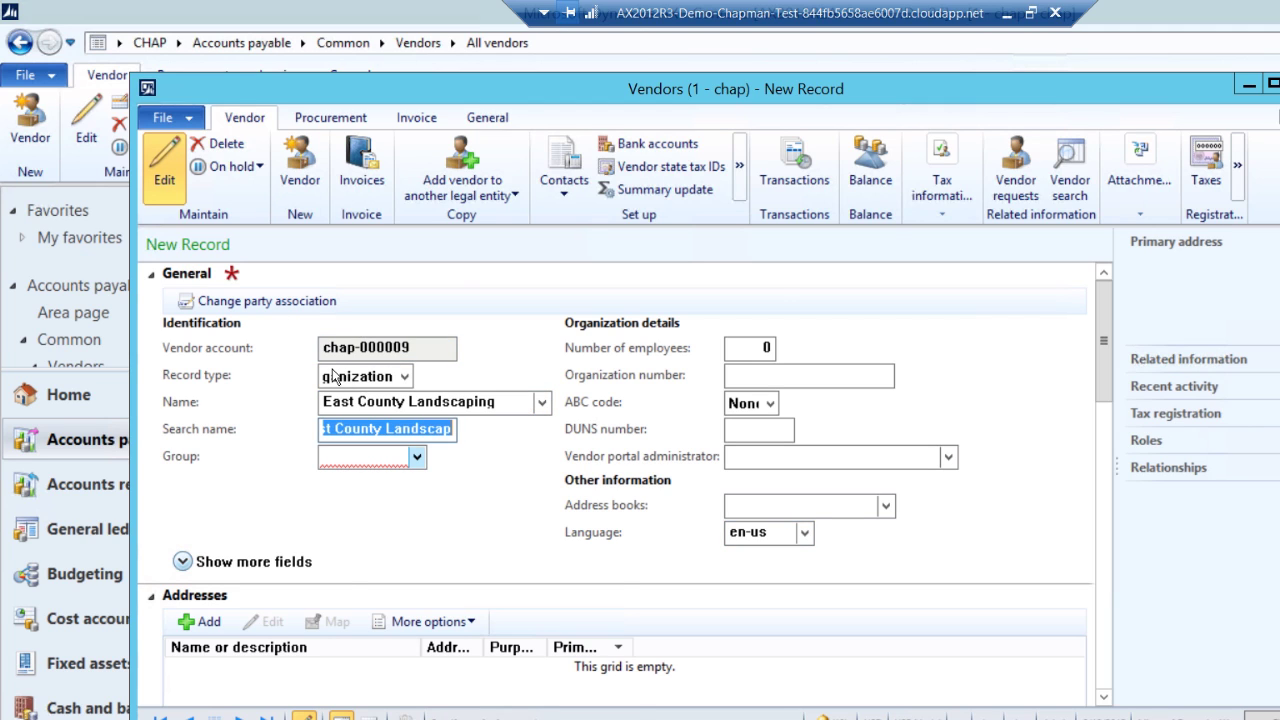
pyautogui.click(417, 457)
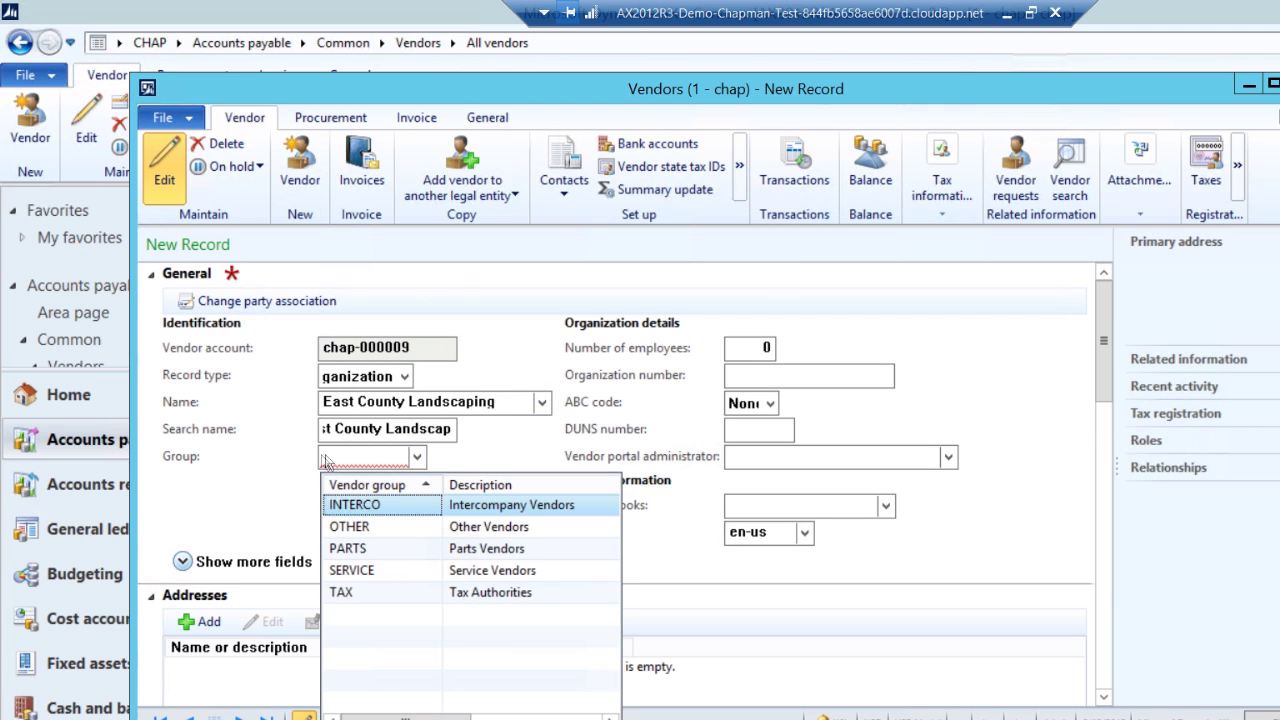
pyautogui.press('Down')
pyautogui.press('Down')
pyautogui.press('Down')
pyautogui.press('Return')
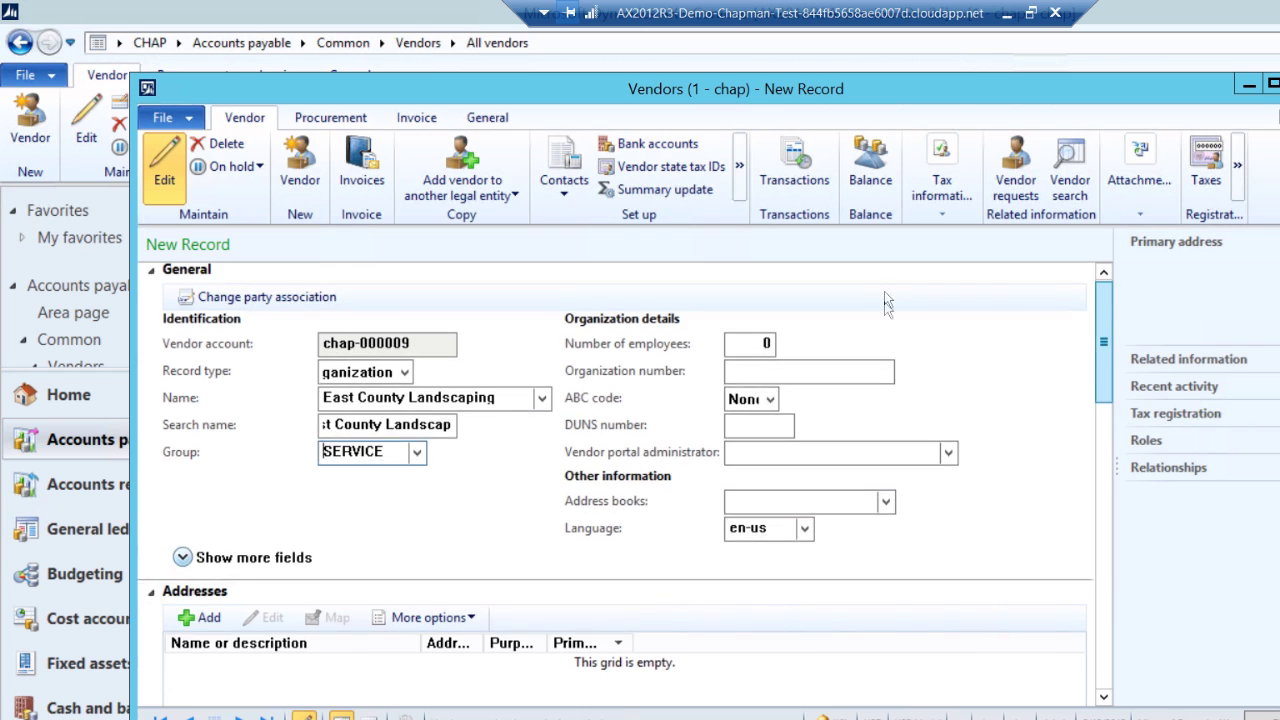
pyautogui.scroll(-10, 886, 340)
pyautogui.scroll(2, 891, 369)
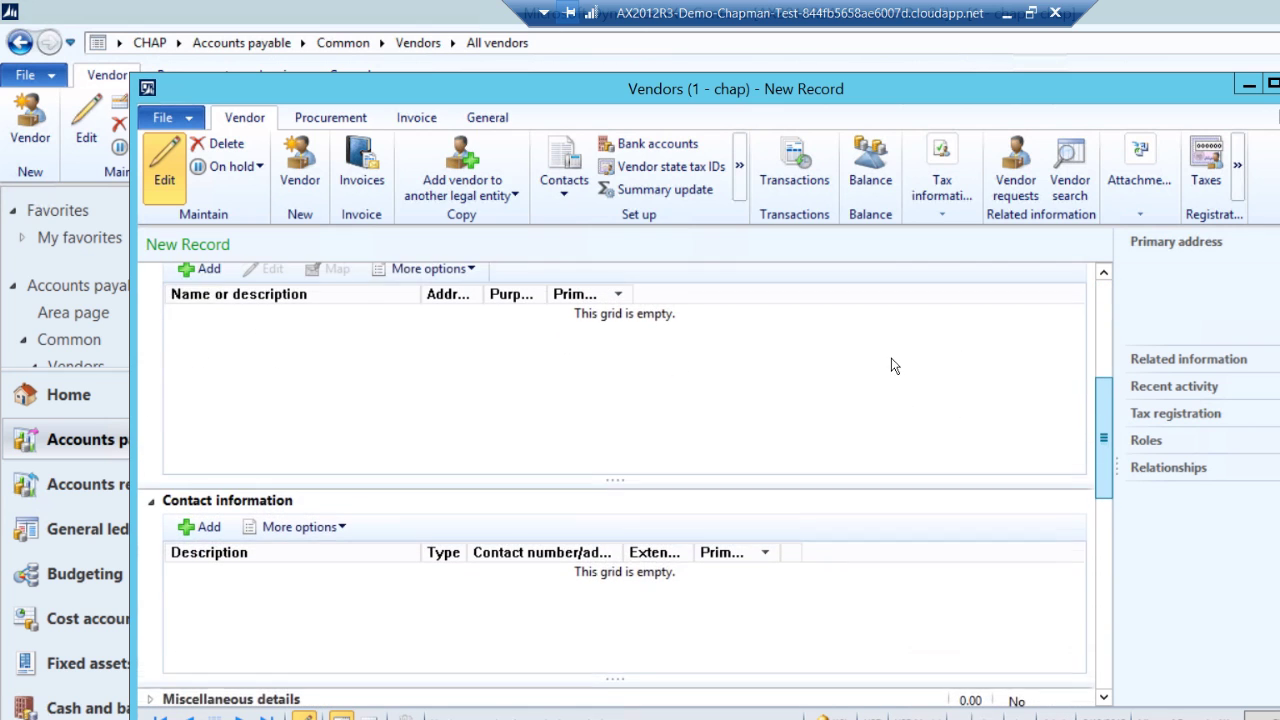
# - Save the vendor and add its primary Business address for East County Landscaping
pyautogui.click(200, 283)
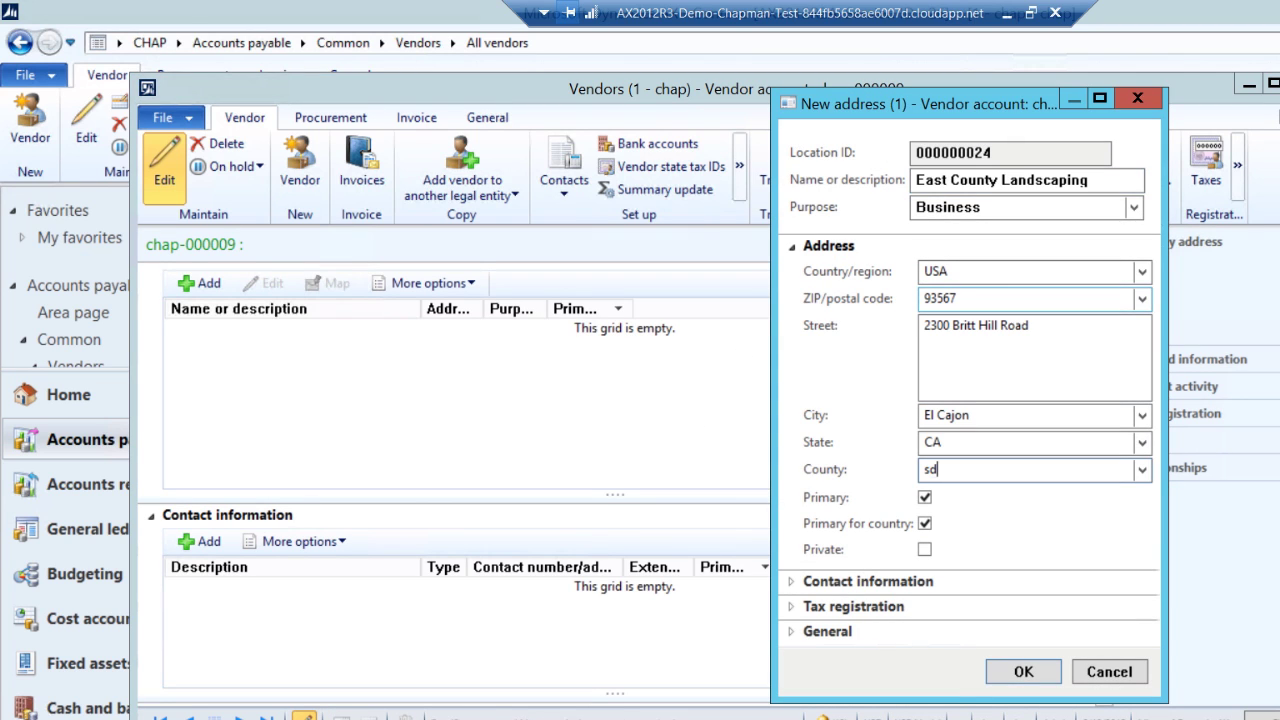
pyautogui.press('Tab')
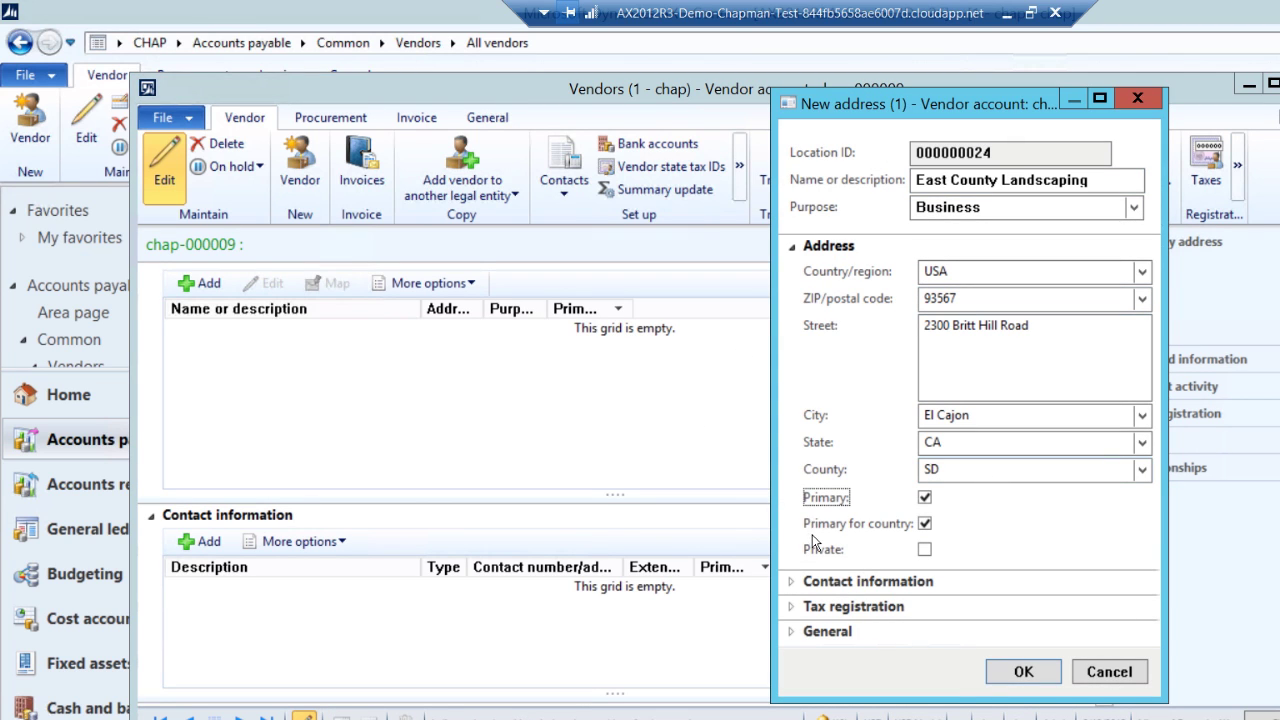
pyautogui.press('Return')
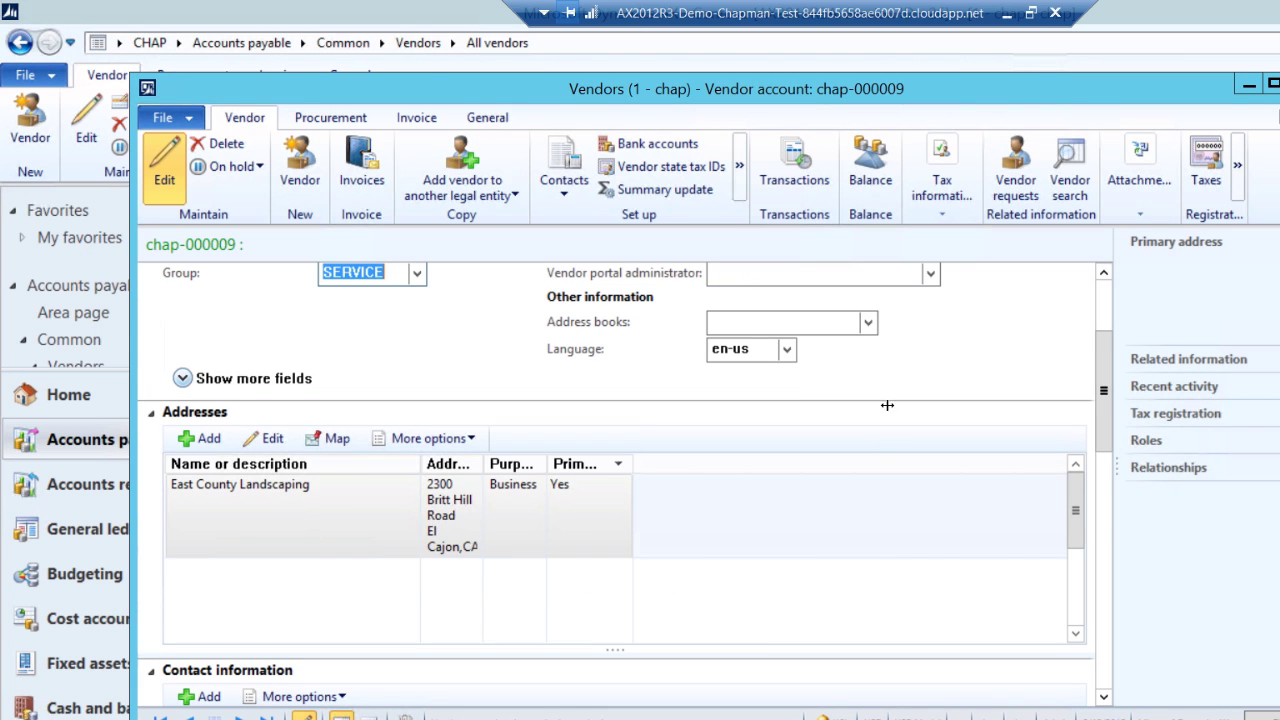
# - Add a phone contact for the vendor and mark it as primary
pyautogui.scroll(-2, 886, 380)
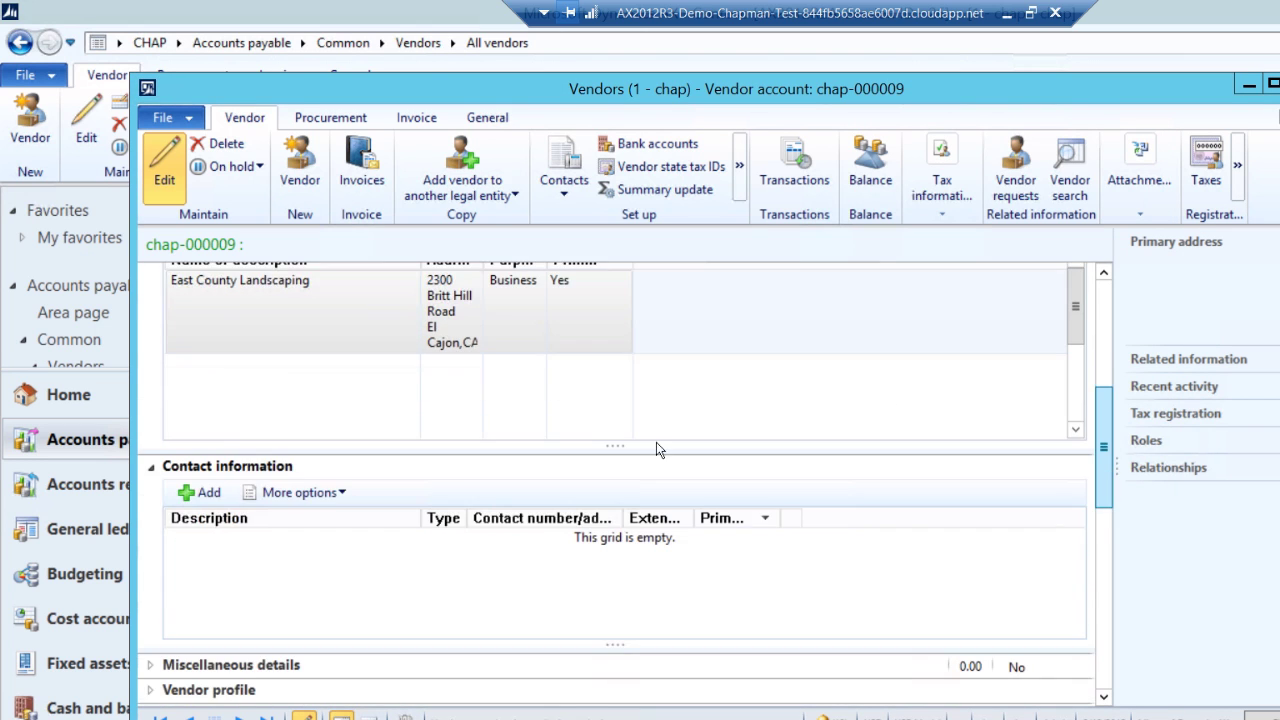
pyautogui.click(200, 488)
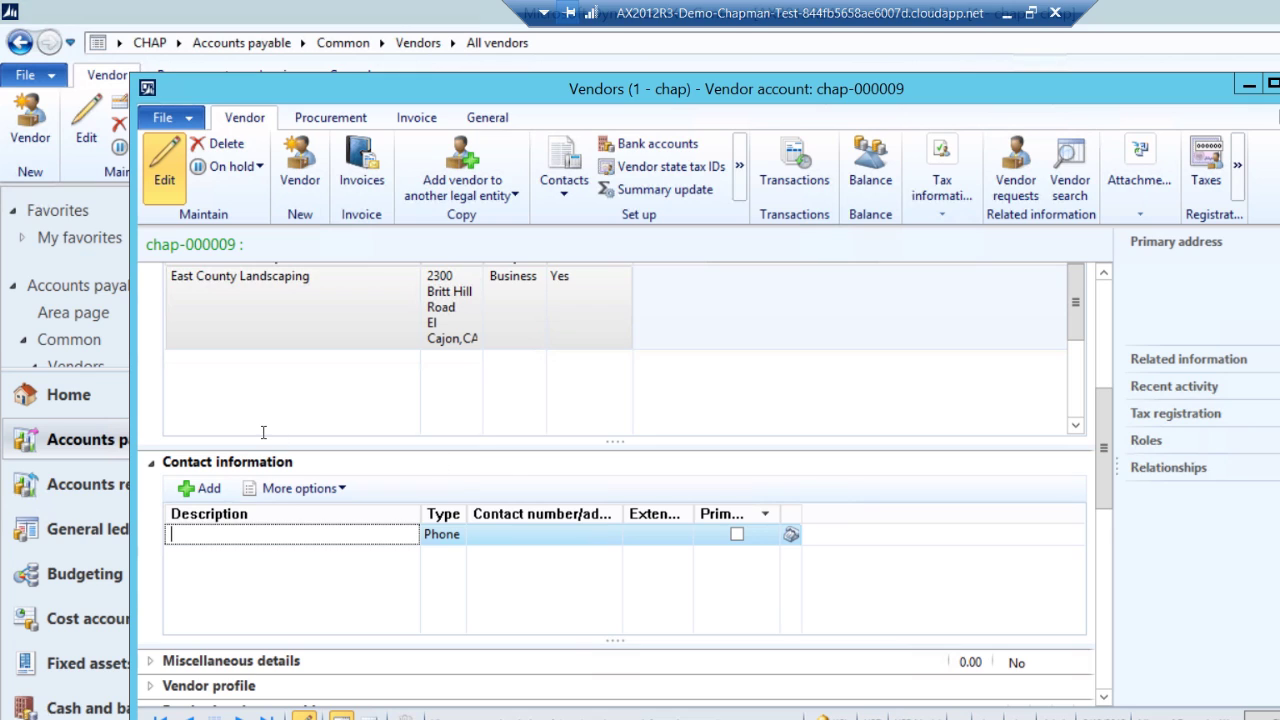
pyautogui.write('Dave Miller')
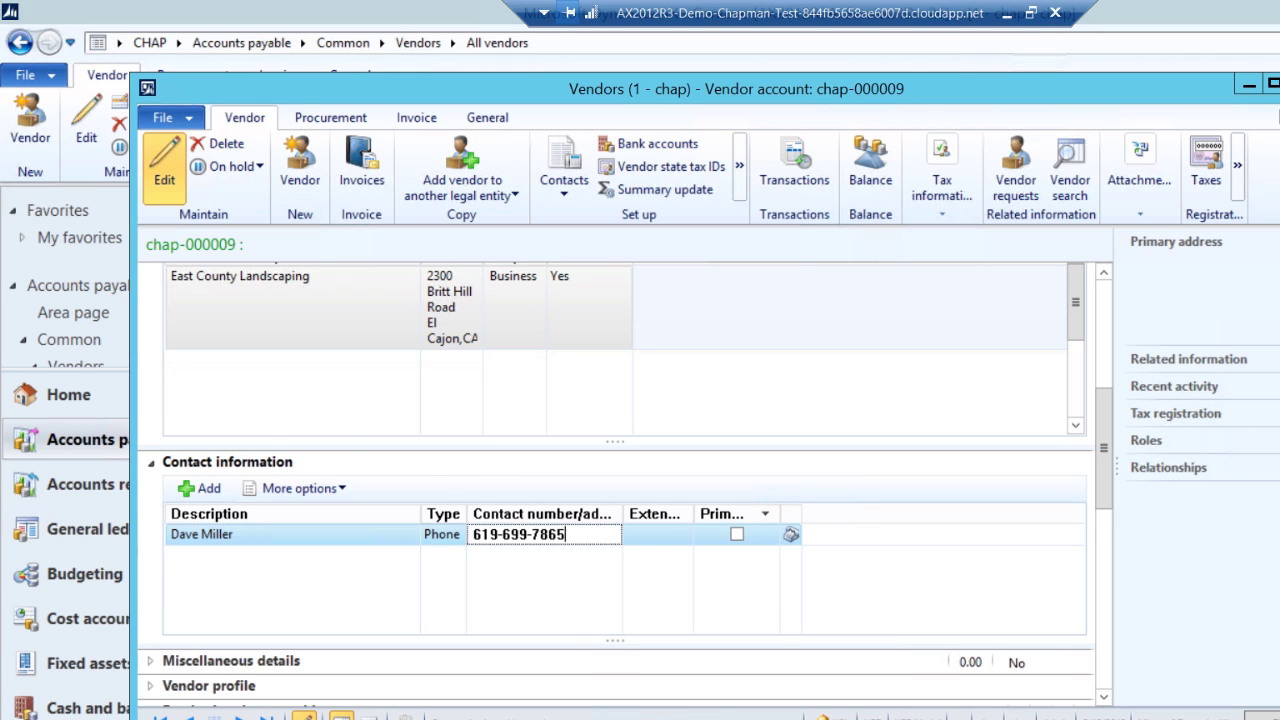
pyautogui.press('Tab')
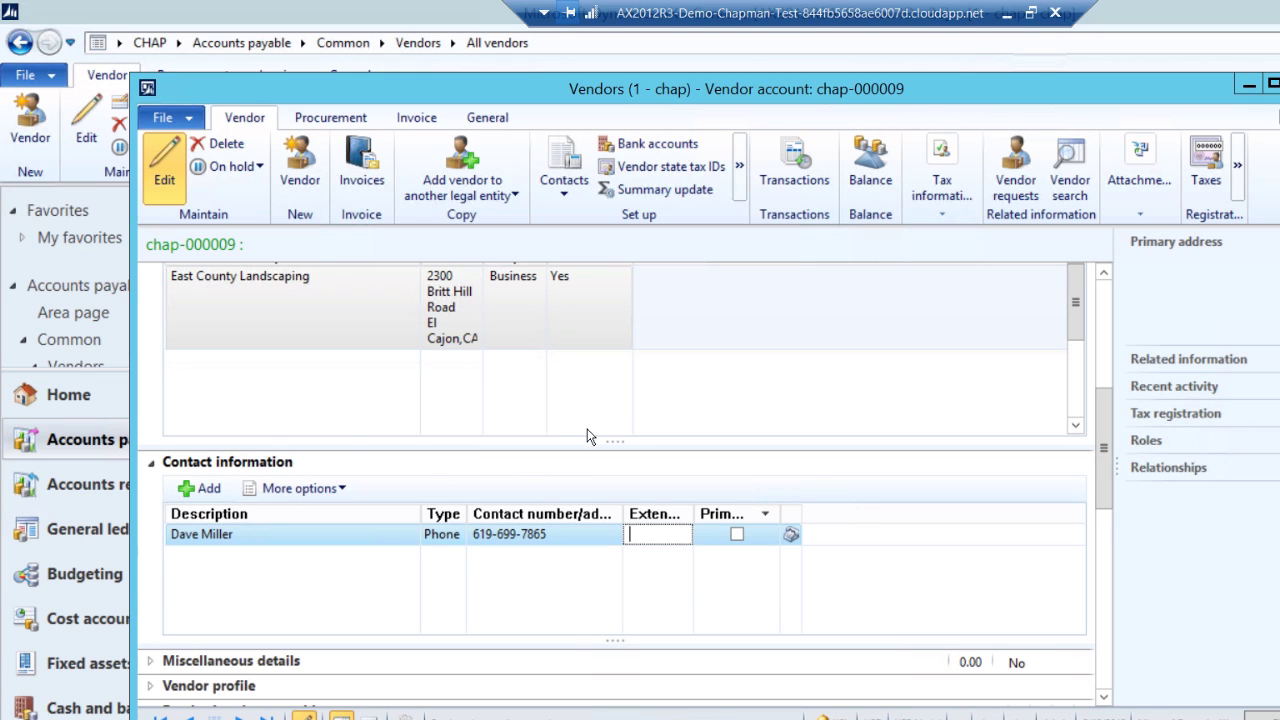
pyautogui.press('Tab')
pyautogui.press('space')
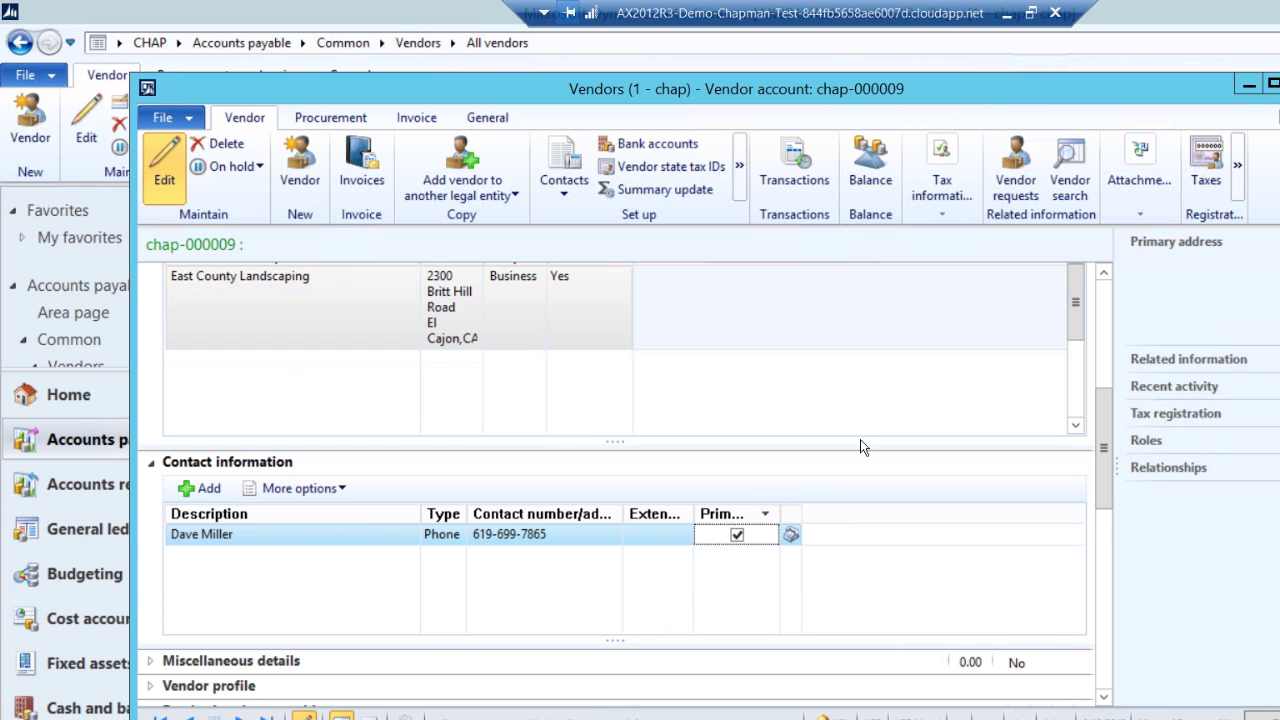
# - Set payment method CHECK and financial dimensions 001/101/201, then close the vendor form
pyautogui.scroll(-5, 882, 387)
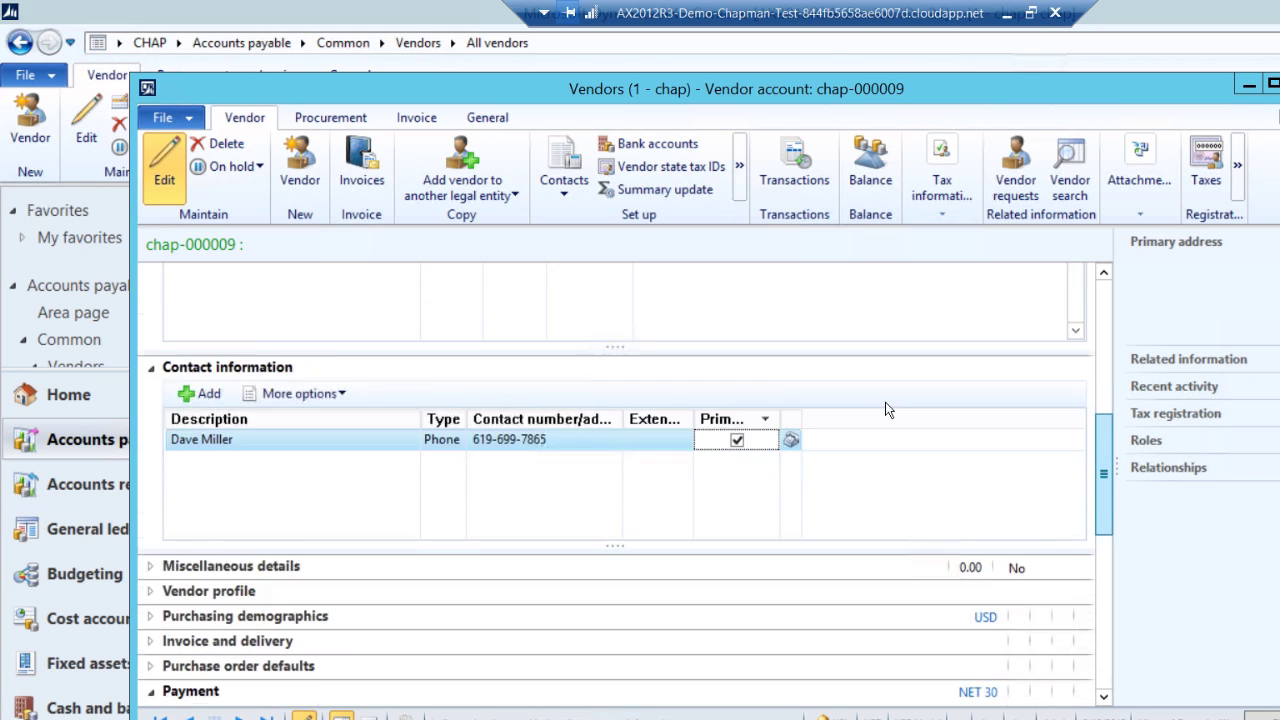
pyautogui.scroll(-1, 886, 455)
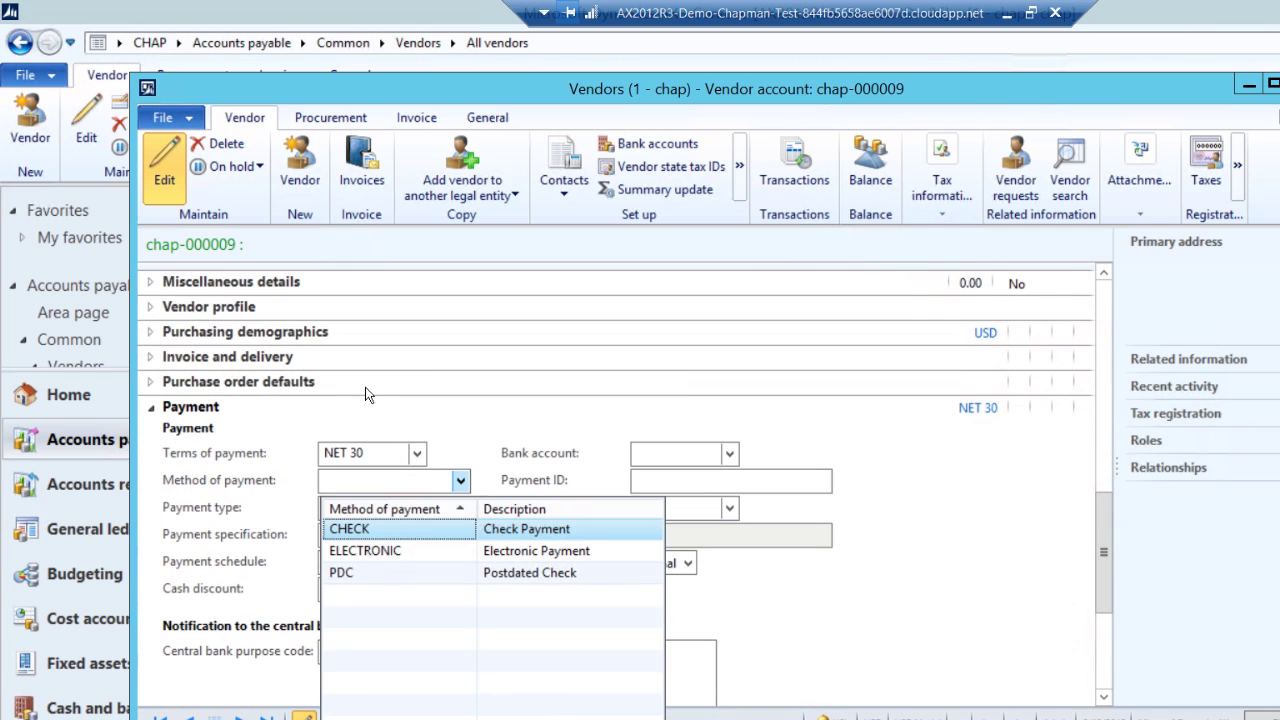
pyautogui.click(387, 530)
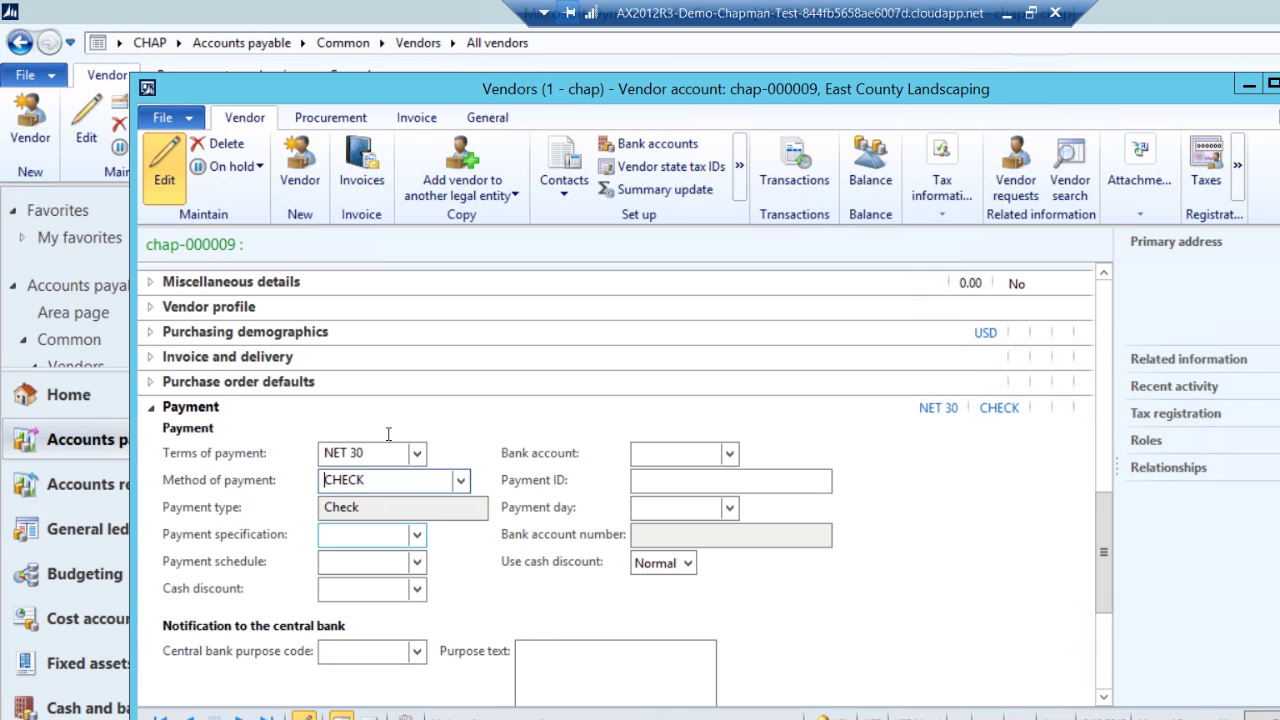
pyautogui.scroll(-4, 882, 460)
pyautogui.scroll(-2, 885, 525)
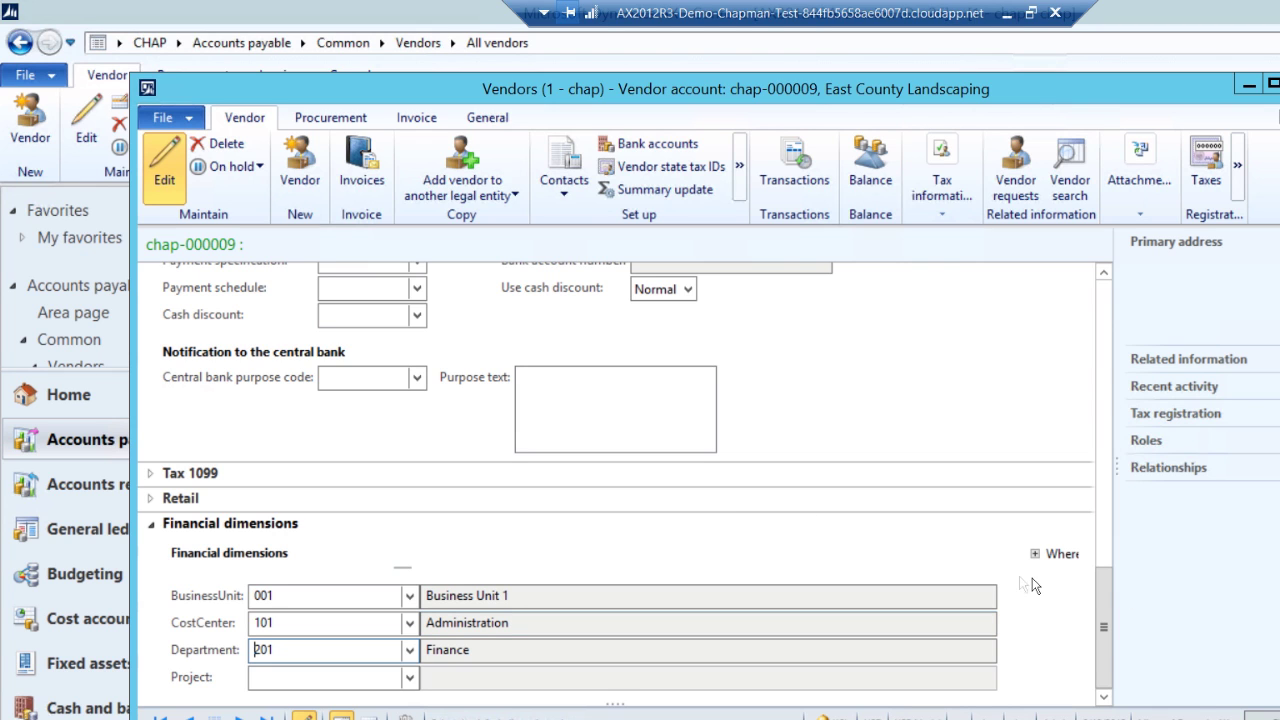
pyautogui.press('Escape')
pyautogui.press('Escape')
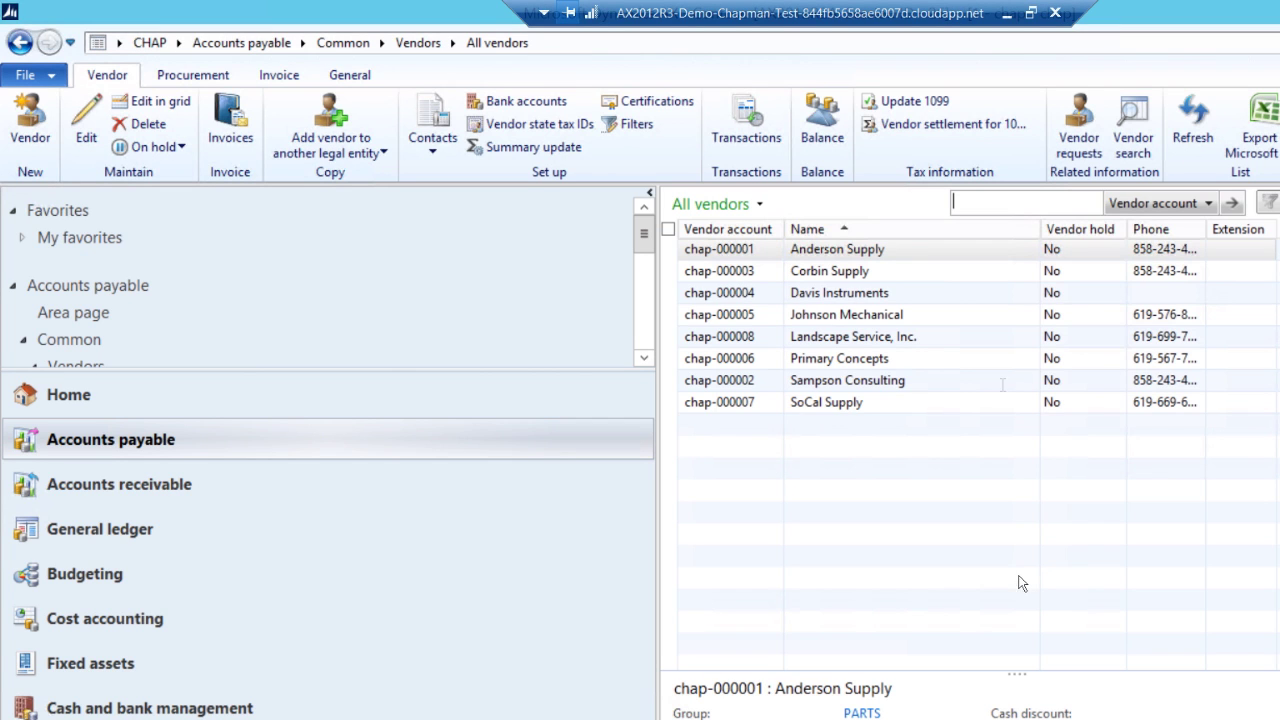
# - Refresh All vendors to show East County Landscaping and return to the Accounts payable area page
pyautogui.press('F5')
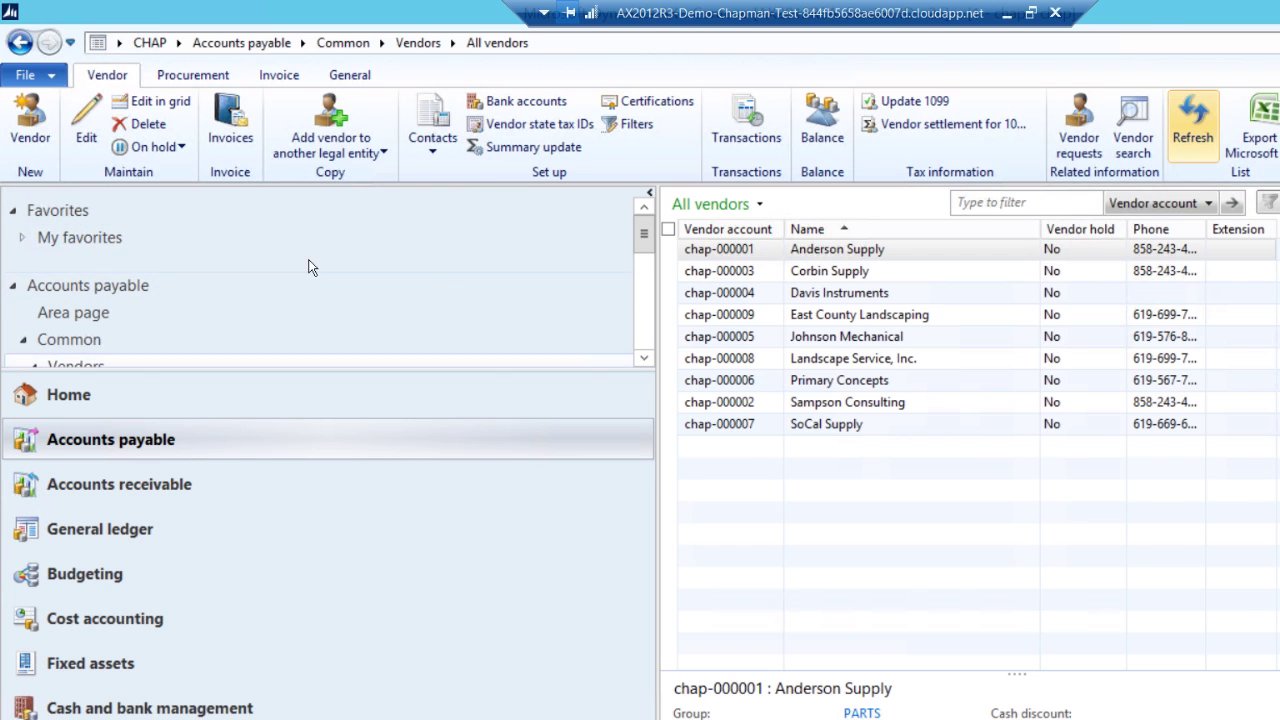
pyautogui.click(111, 439)
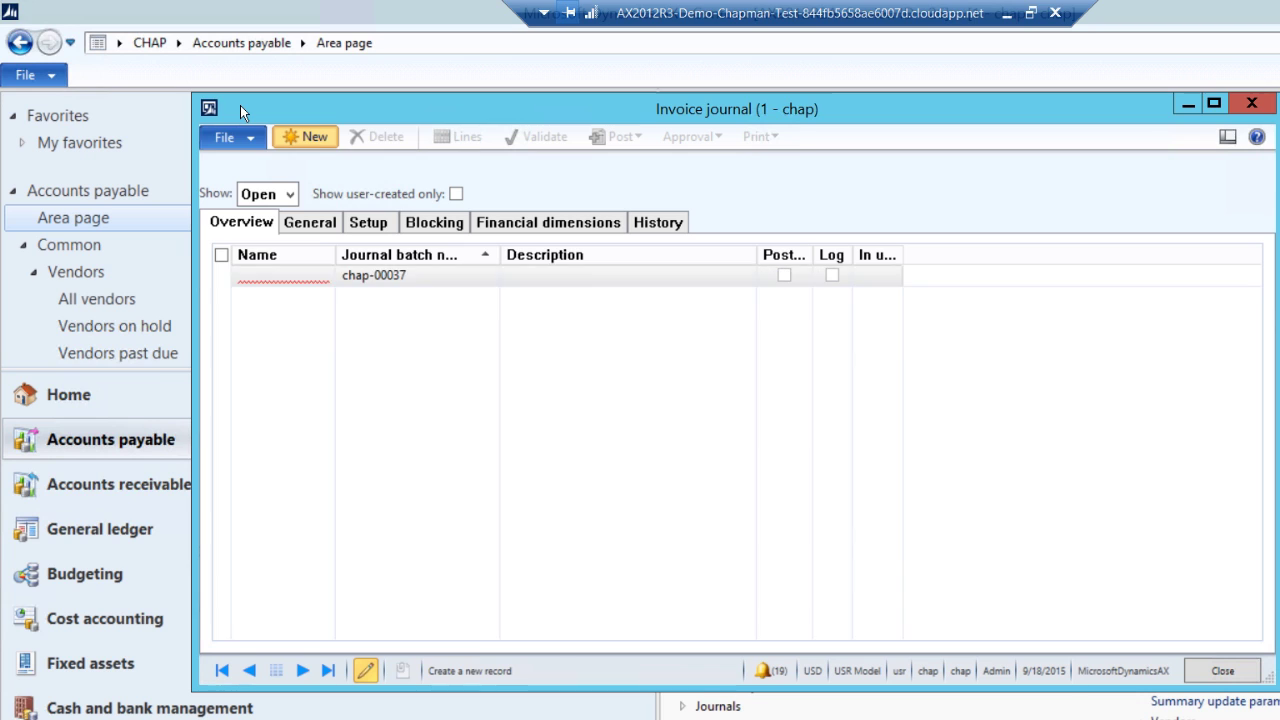
# - Give journal batch chap-00037 the APINVOICE name and open its voucher lines
pyautogui.hotkey('alt', 'Down')
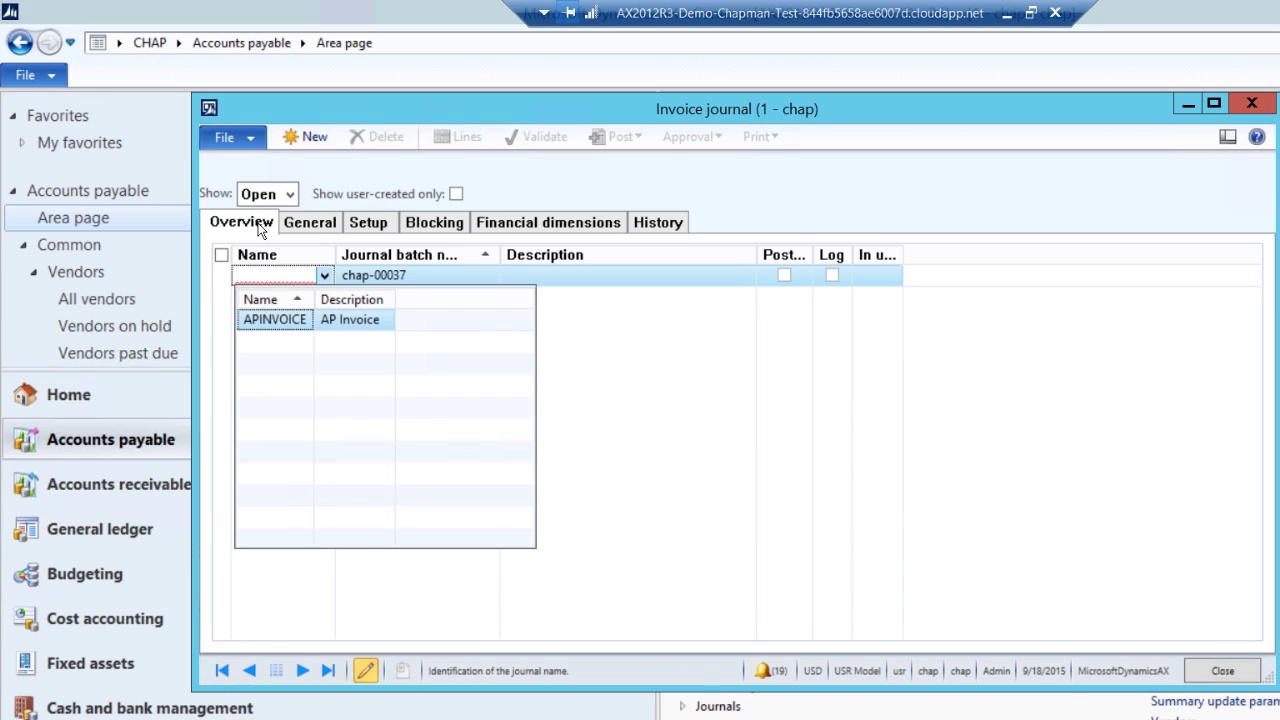
pyautogui.press('Return')
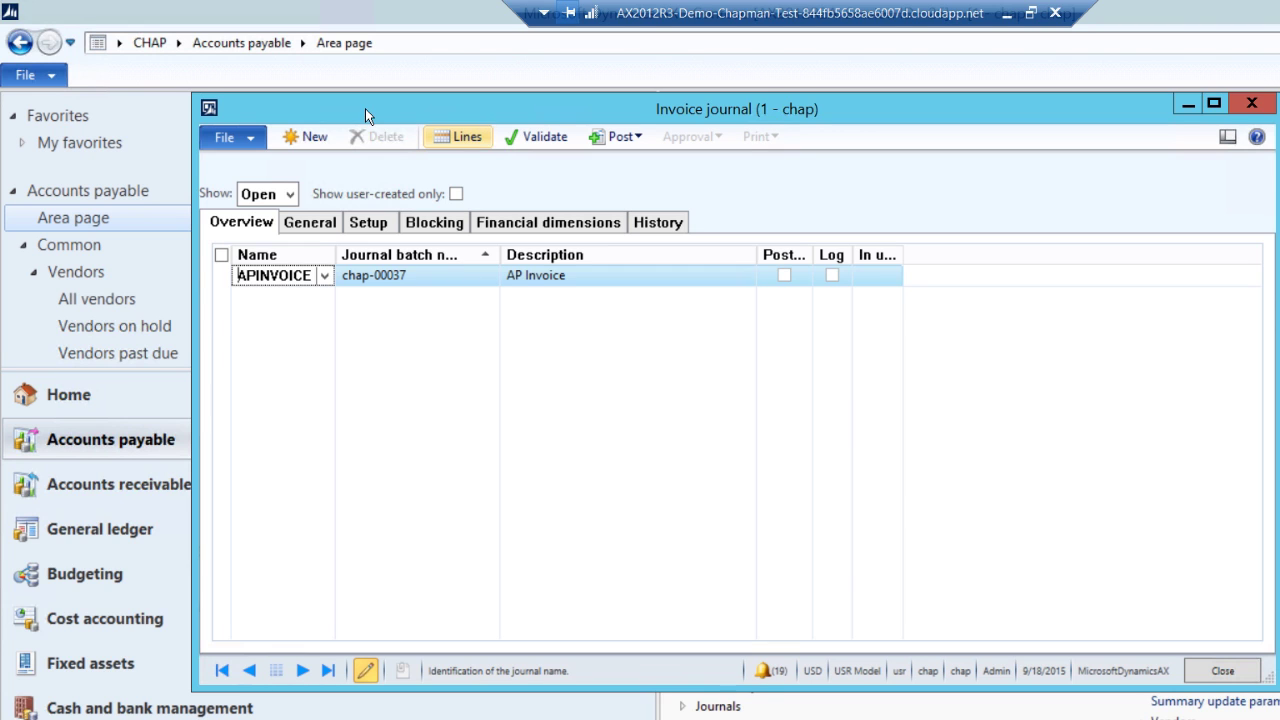
pyautogui.hotkey('ctrl', 'l')
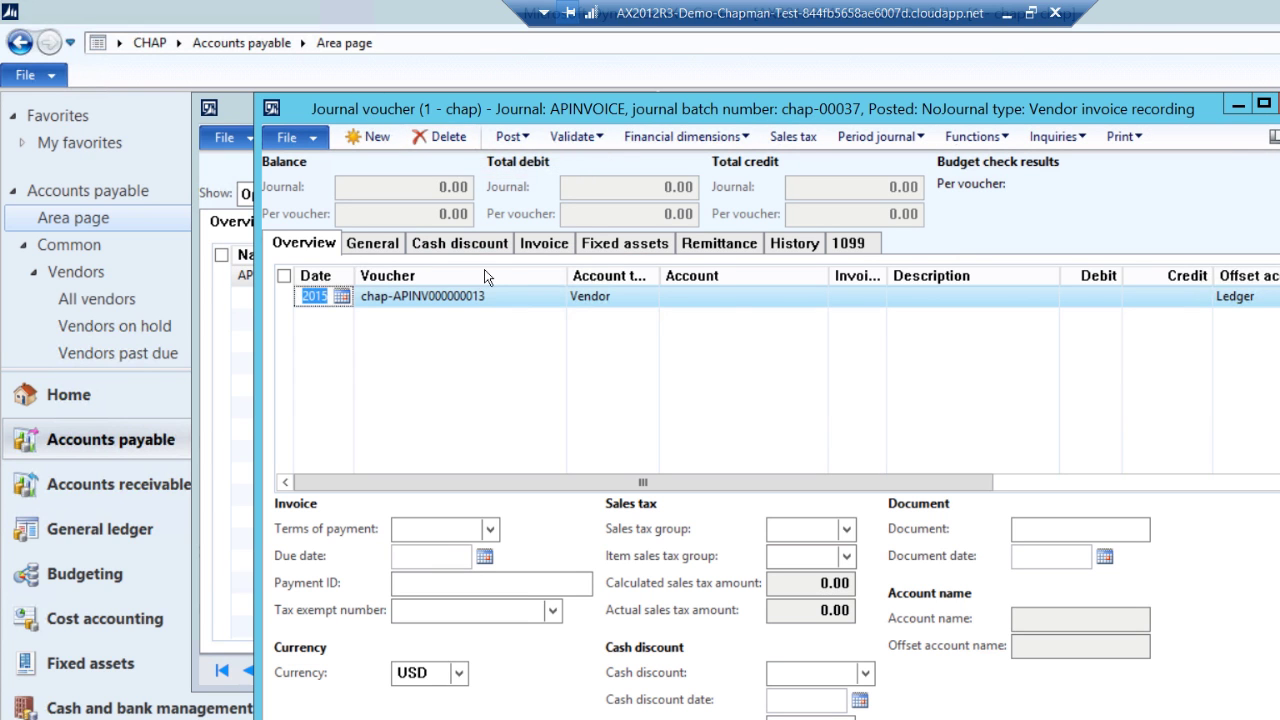
# - Enter an East County Landscaping invoice line: invoice 6876, description Landscaping, credit 1,275.00
pyautogui.press('Tab')
pyautogui.press('Tab')
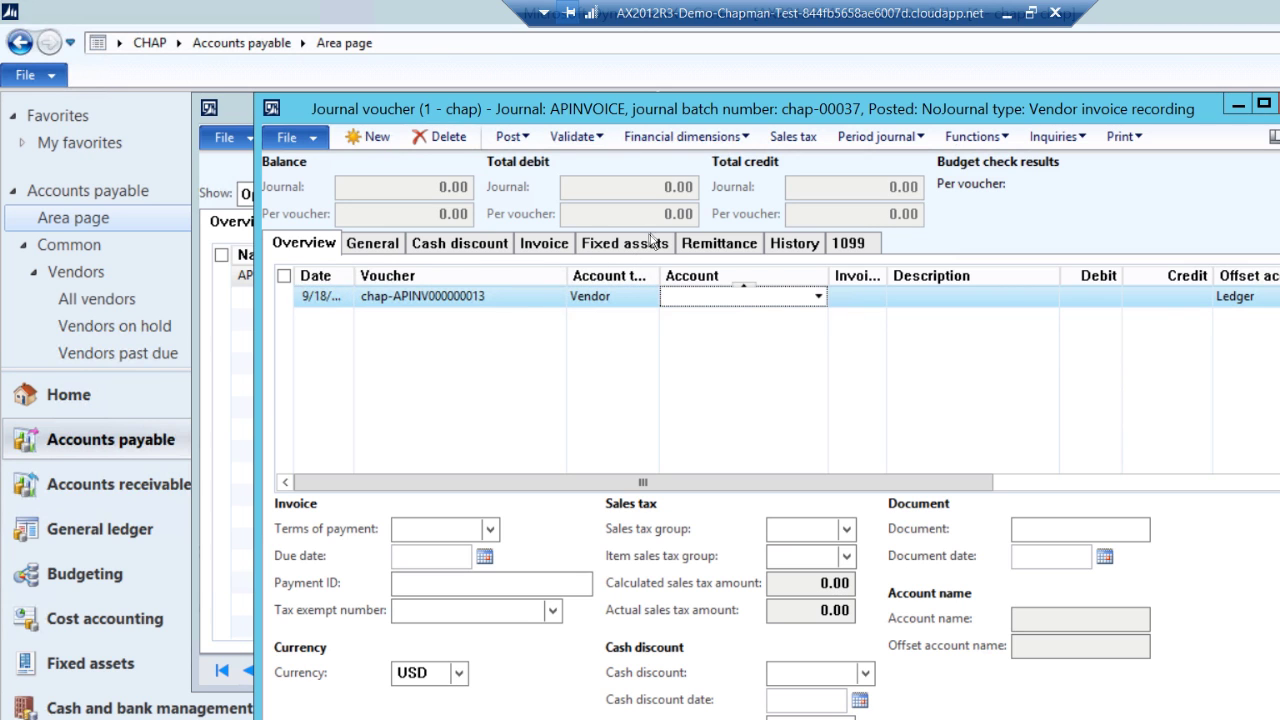
pyautogui.hotkey('alt', 'Down')
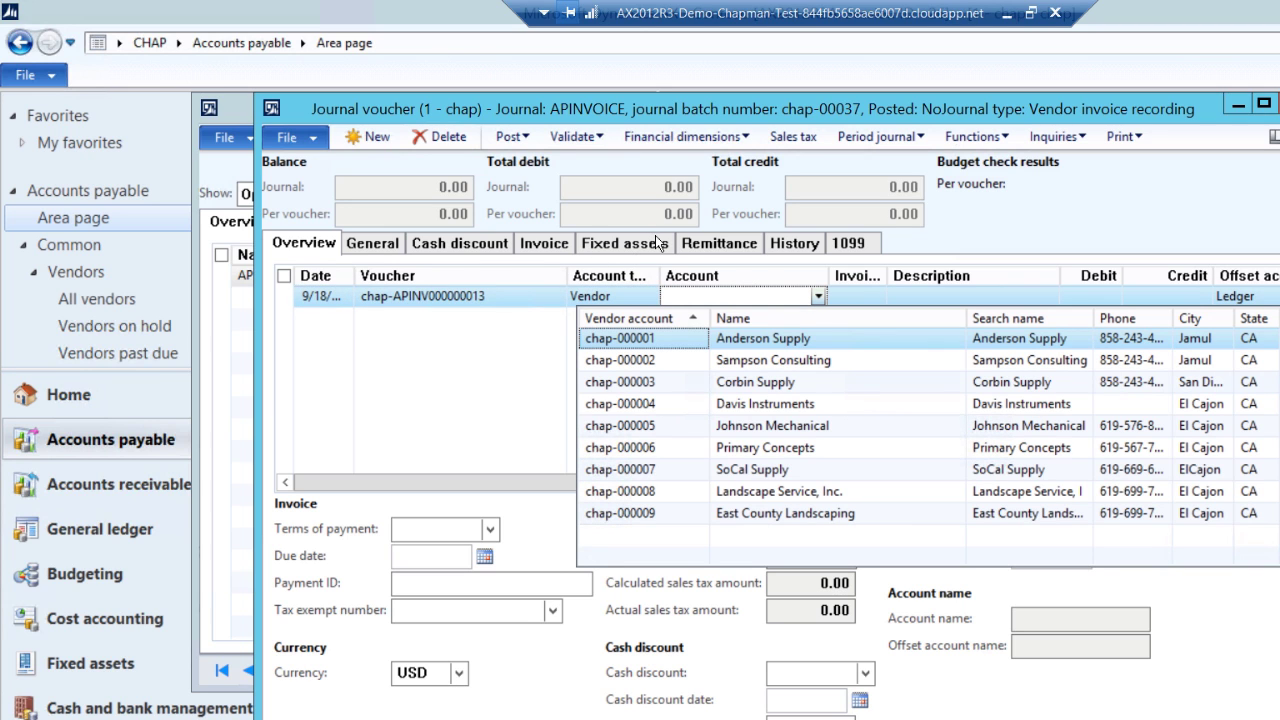
pyautogui.click(738, 512)
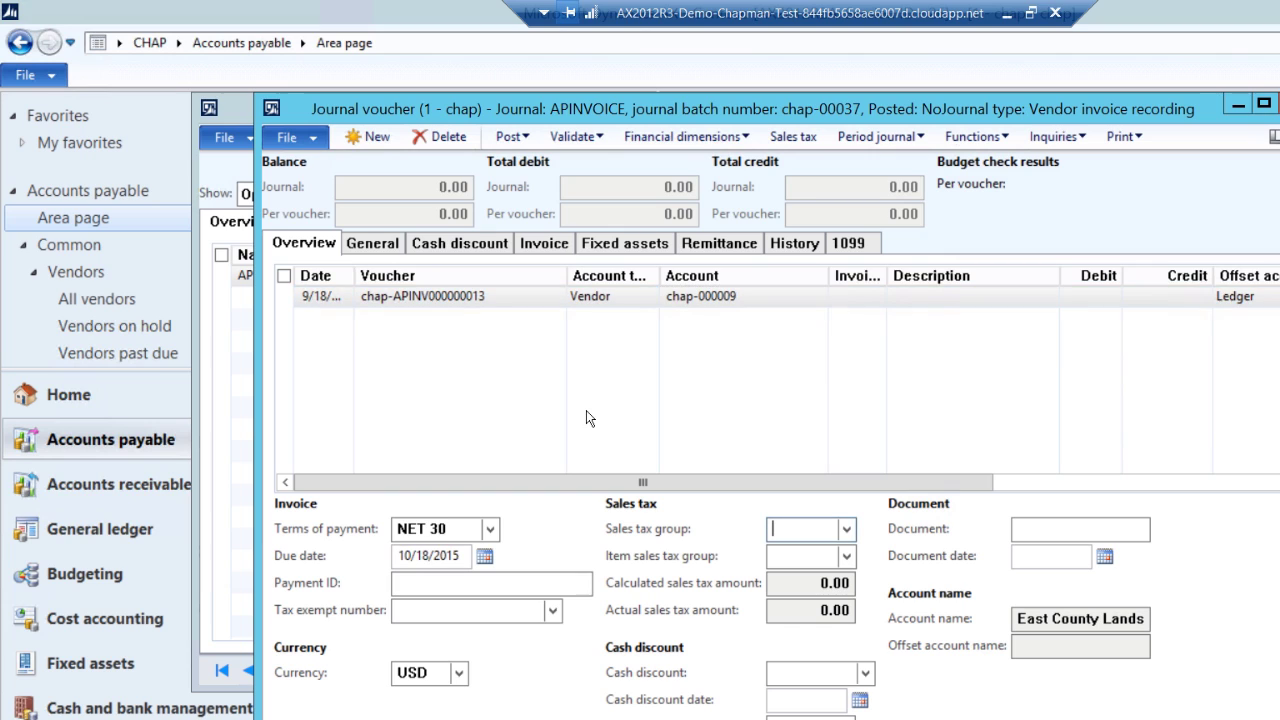
pyautogui.press('Tab')
pyautogui.press('Tab')
pyautogui.write('6876')
pyautogui.press('Tab')
pyautogui.write('Landscaping')
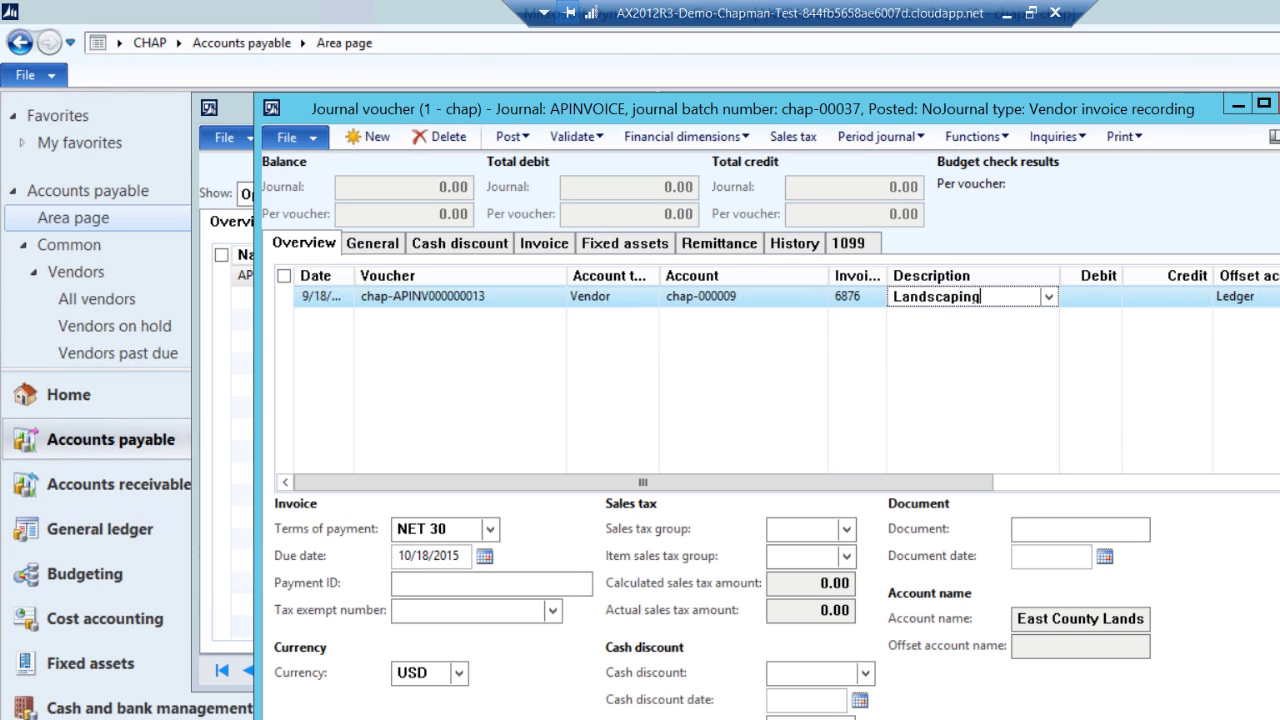
pyautogui.press('Tab')
pyautogui.press('Tab')
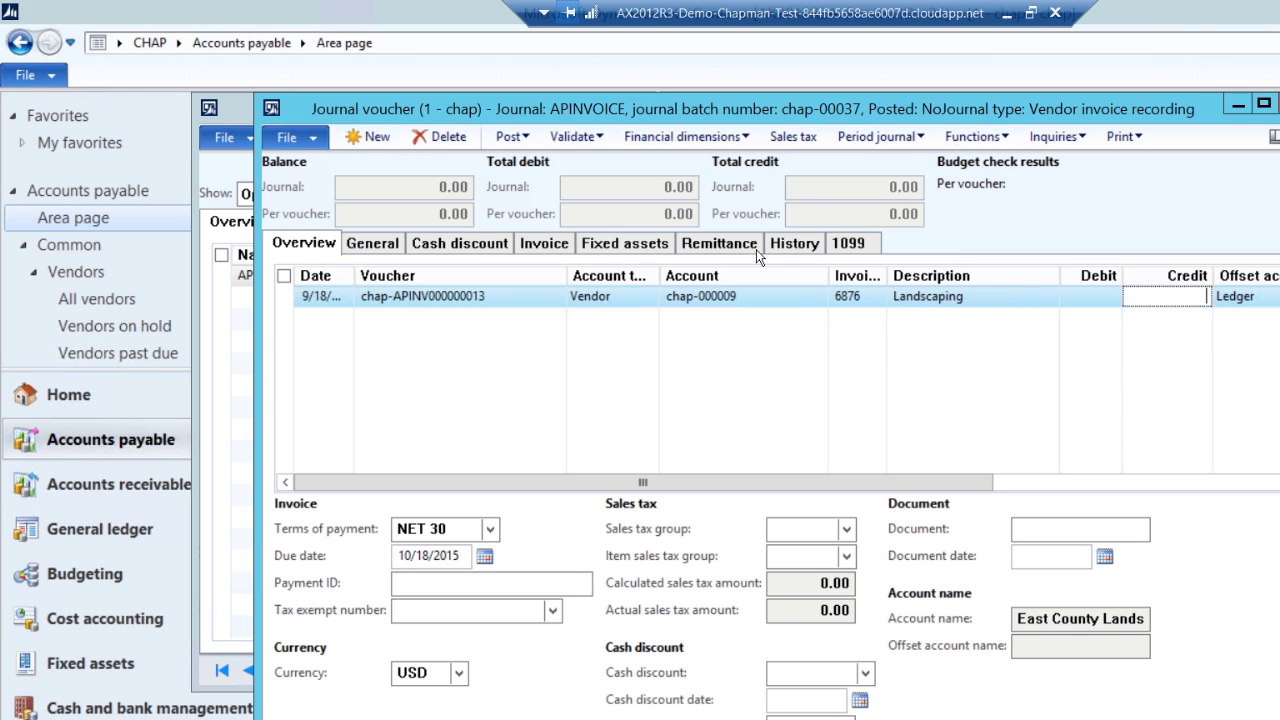
pyautogui.write('1275.00')
pyautogui.press('Tab')
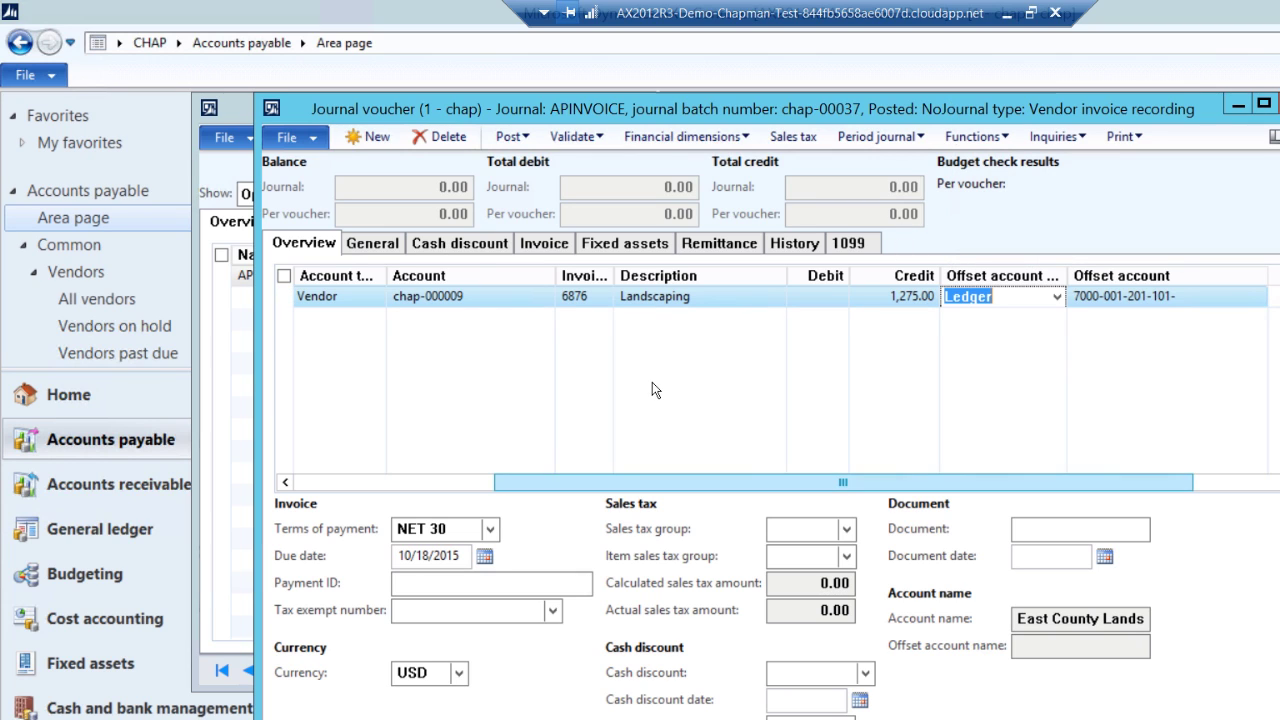
# - Post invoice journal chap-00037 and close the journal windows
pyautogui.click(511, 136)
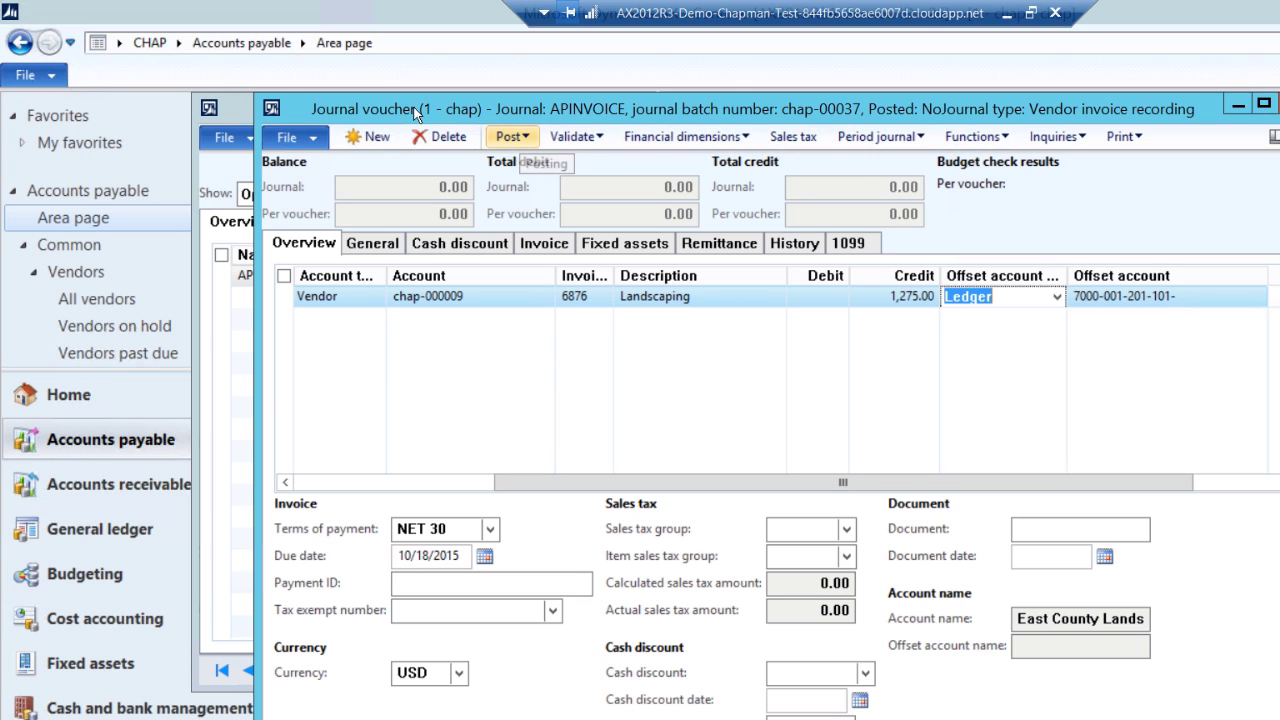
pyautogui.press('Return')
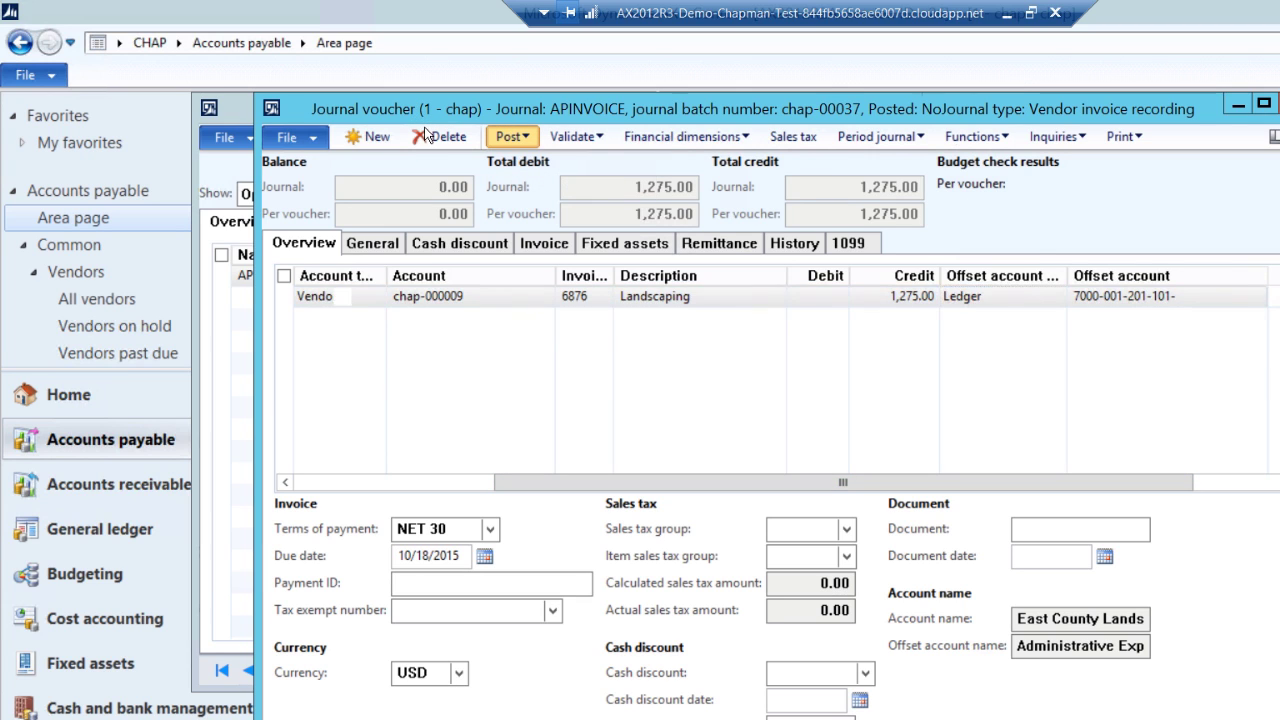
pyautogui.press('Escape')
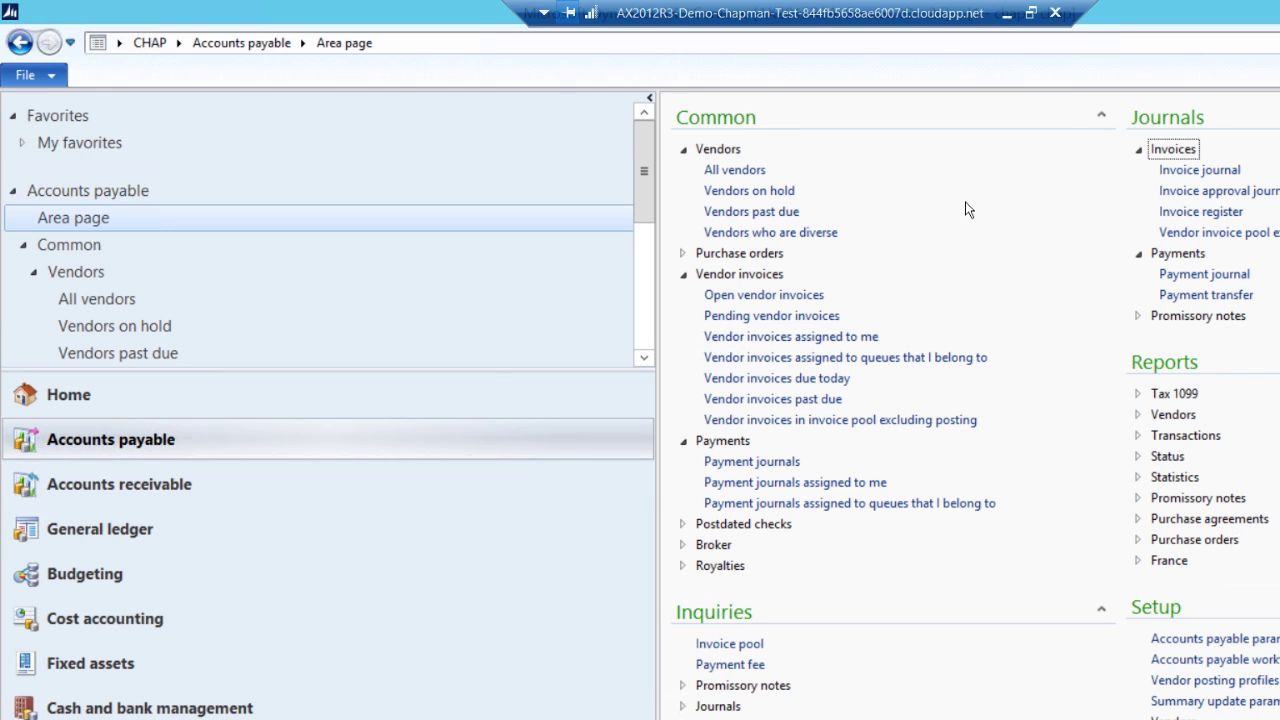
pyautogui.click(1203, 274)
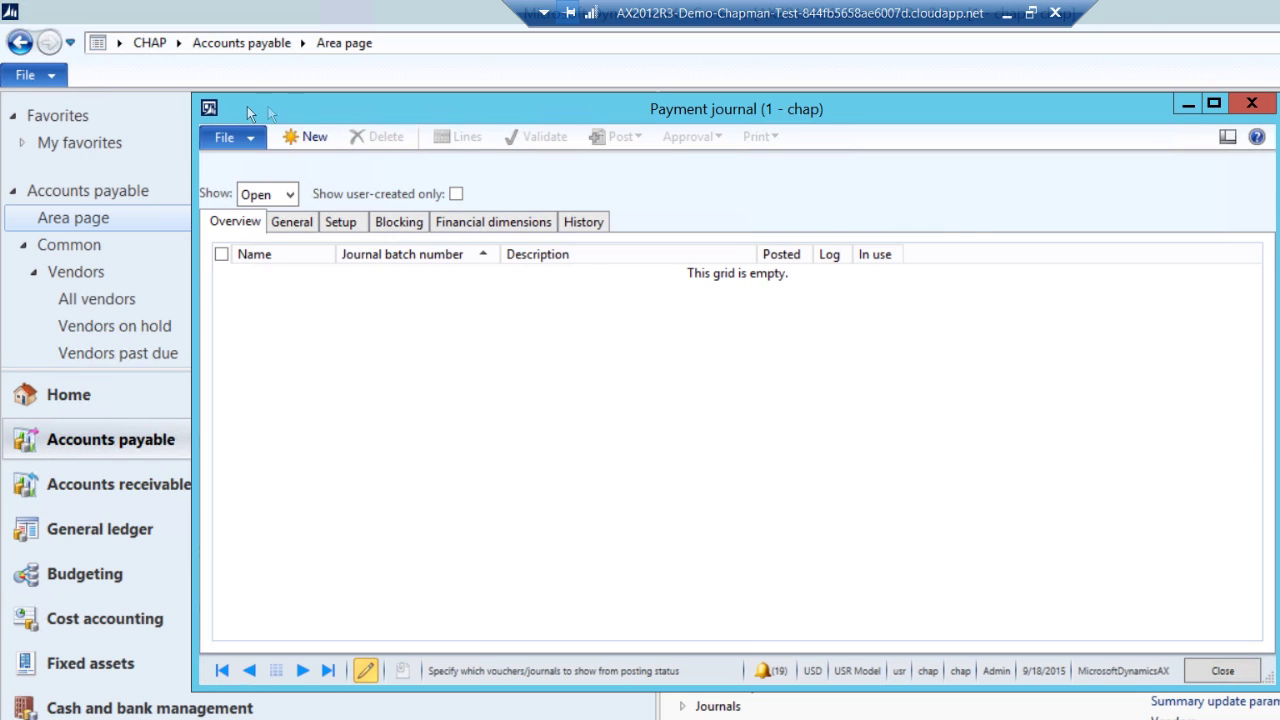
# - Create VENDPAY payment journal batch chap-00038 and open its lines
pyautogui.hotkey('ctrl', 'n')
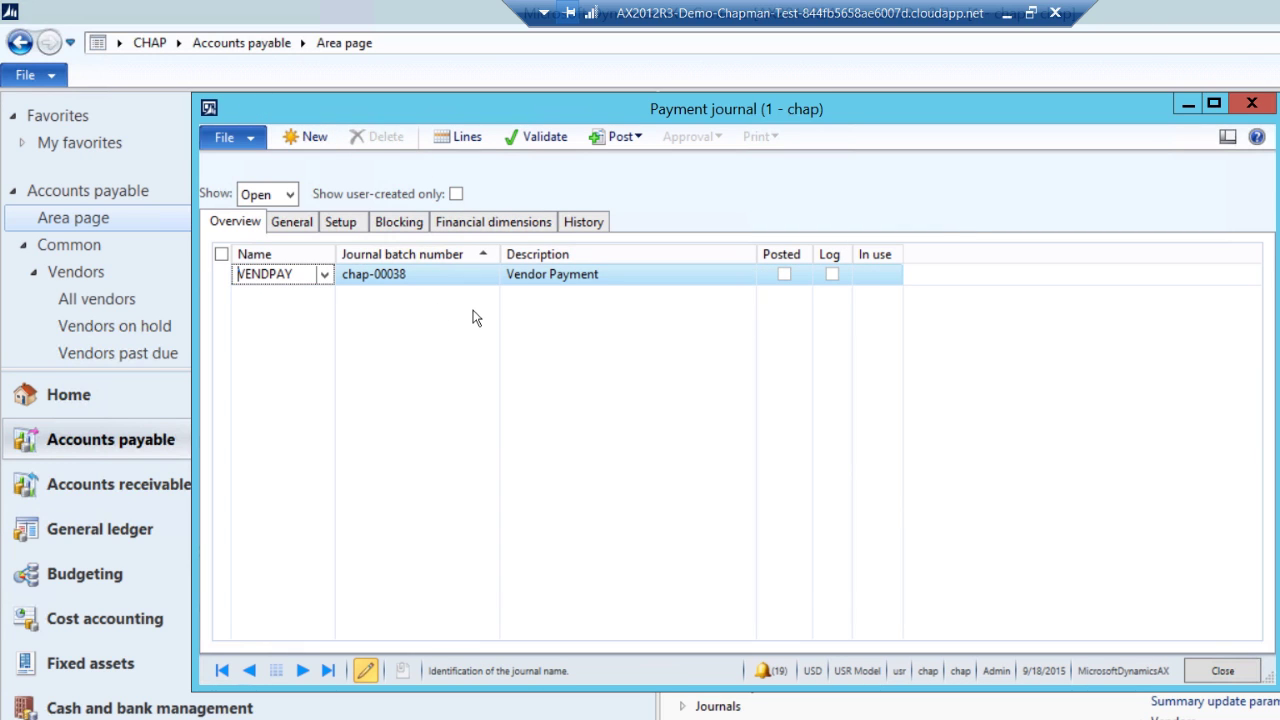
pyautogui.click(458, 136)
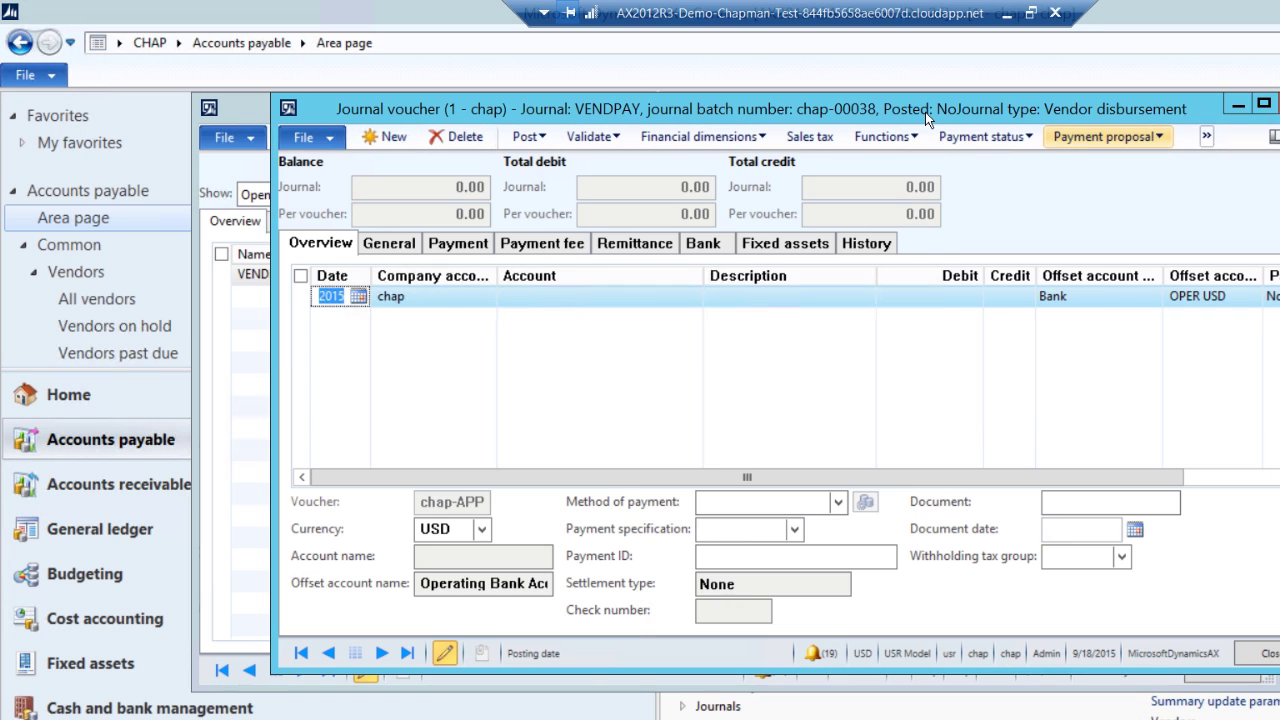
pyautogui.click(1108, 136)
# - Run a payment proposal and transfer the 600.00, 150.00 and 1,275.00 payments into the journal
pyautogui.click(1148, 162)
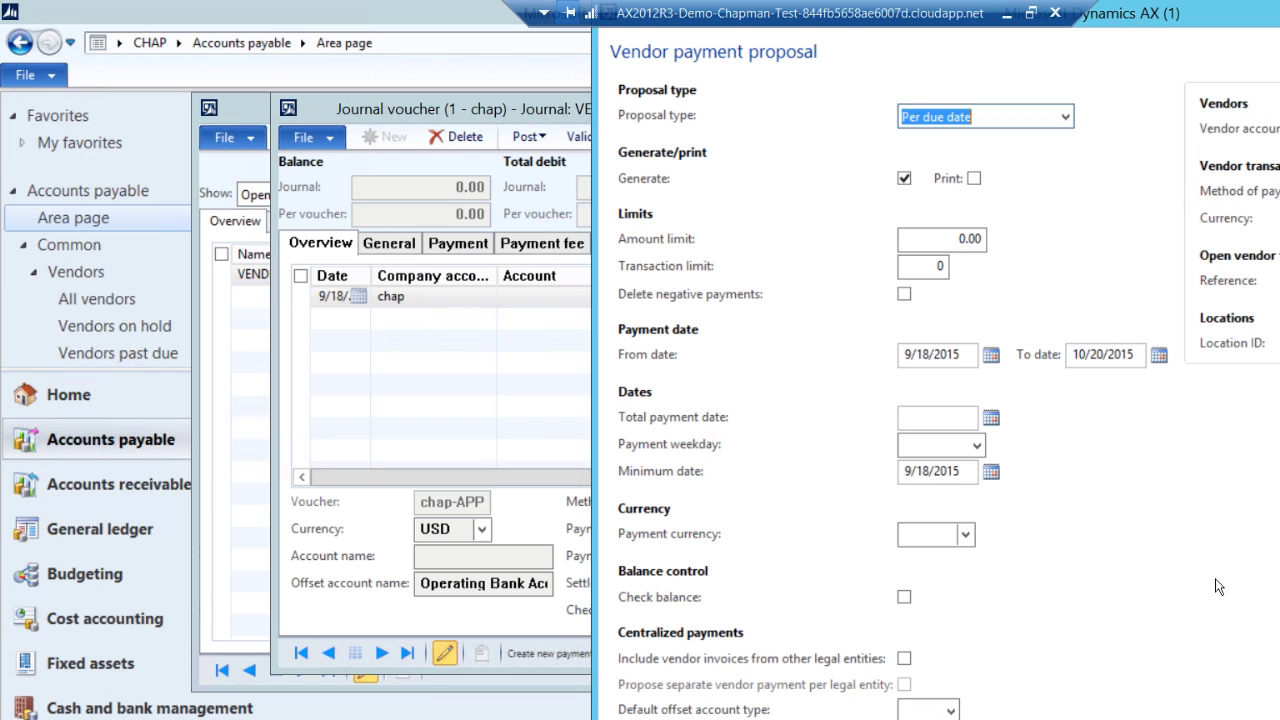
pyautogui.click(1162, 635)
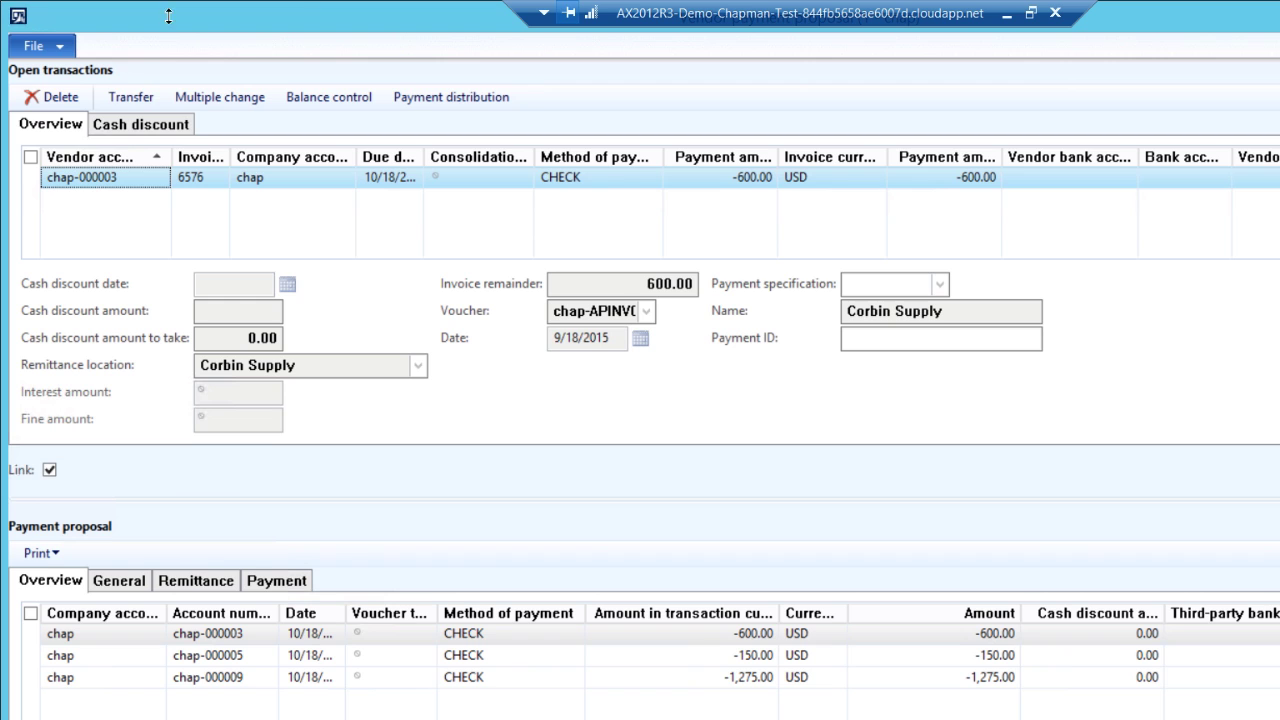
pyautogui.click(112, 86)
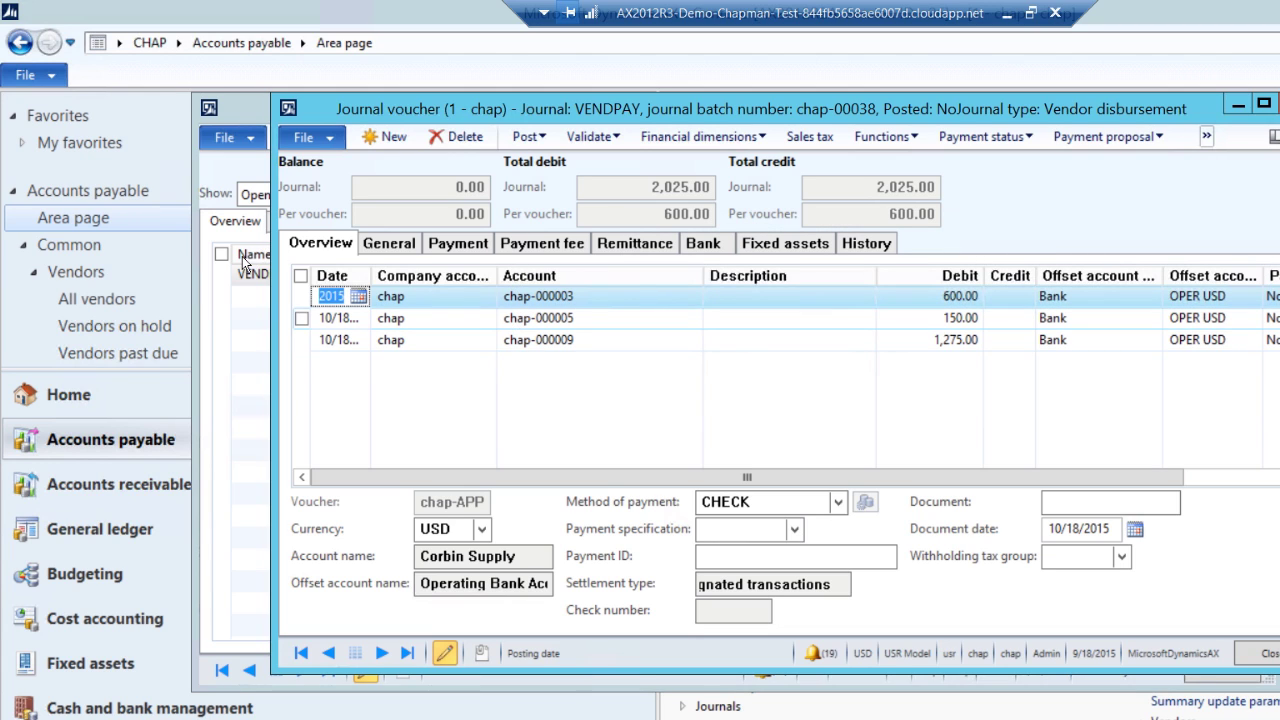
# - Delete the 150.00 chap-000005 payment line from the journal
pyautogui.click(360, 317)
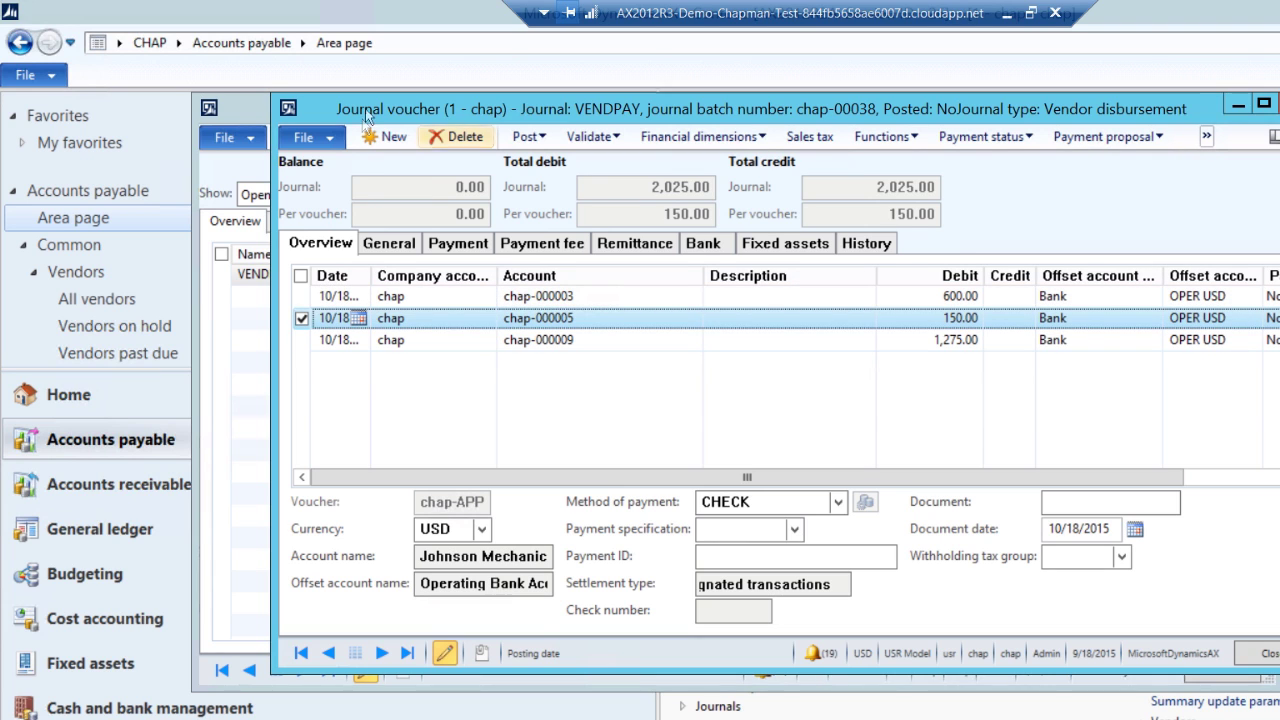
pyautogui.click(455, 136)
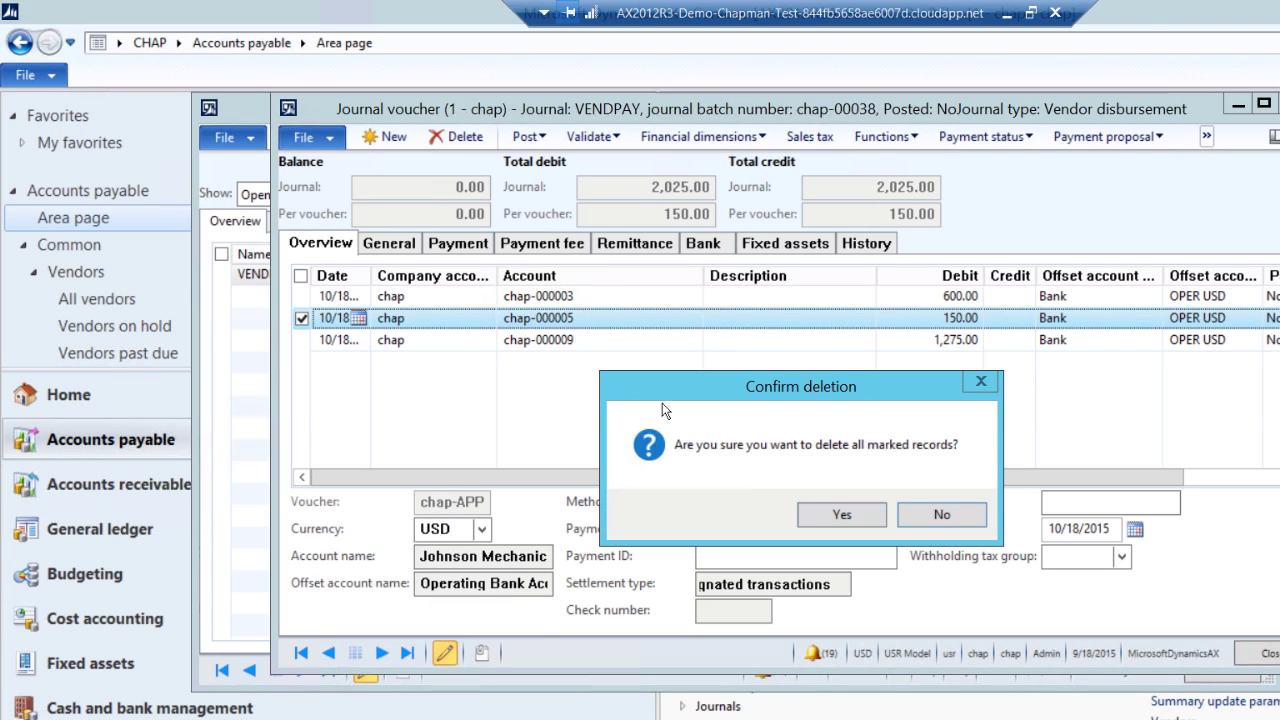
pyautogui.click(831, 513)
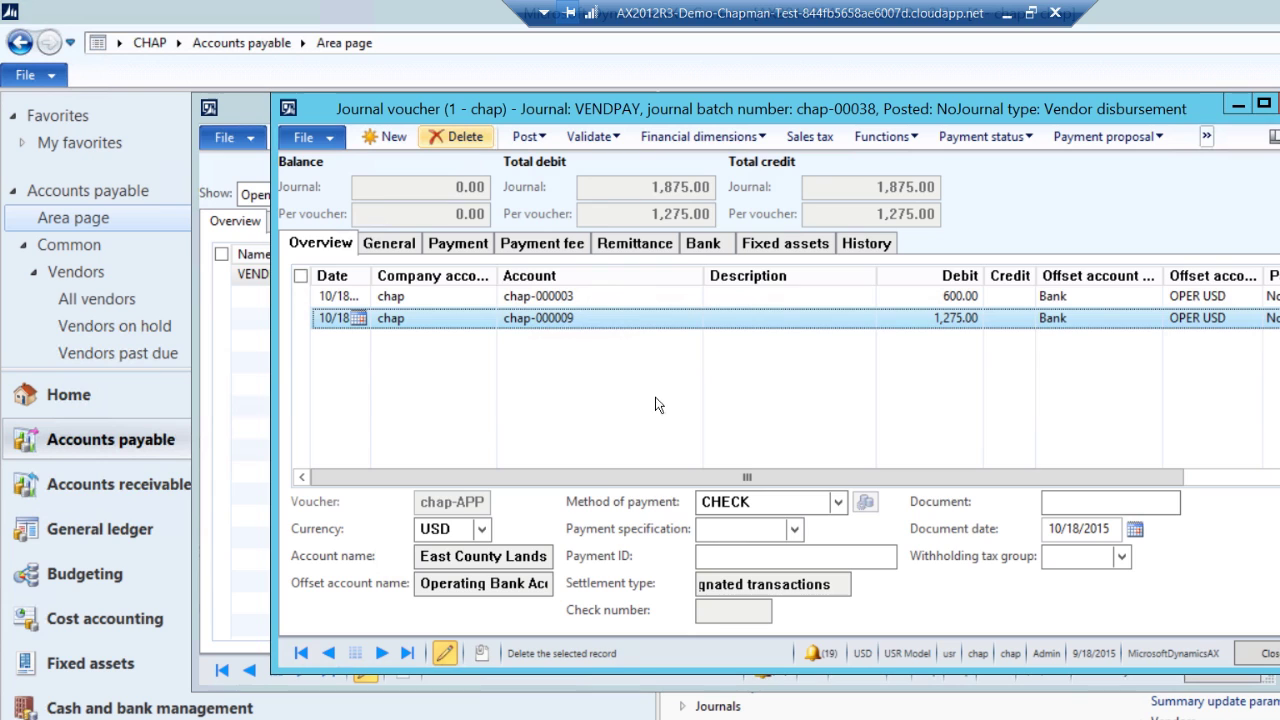
# - Reduce the chap-000003 payment from 600.00 to 300.00, accepting the mismatch warning
pyautogui.press('Up')
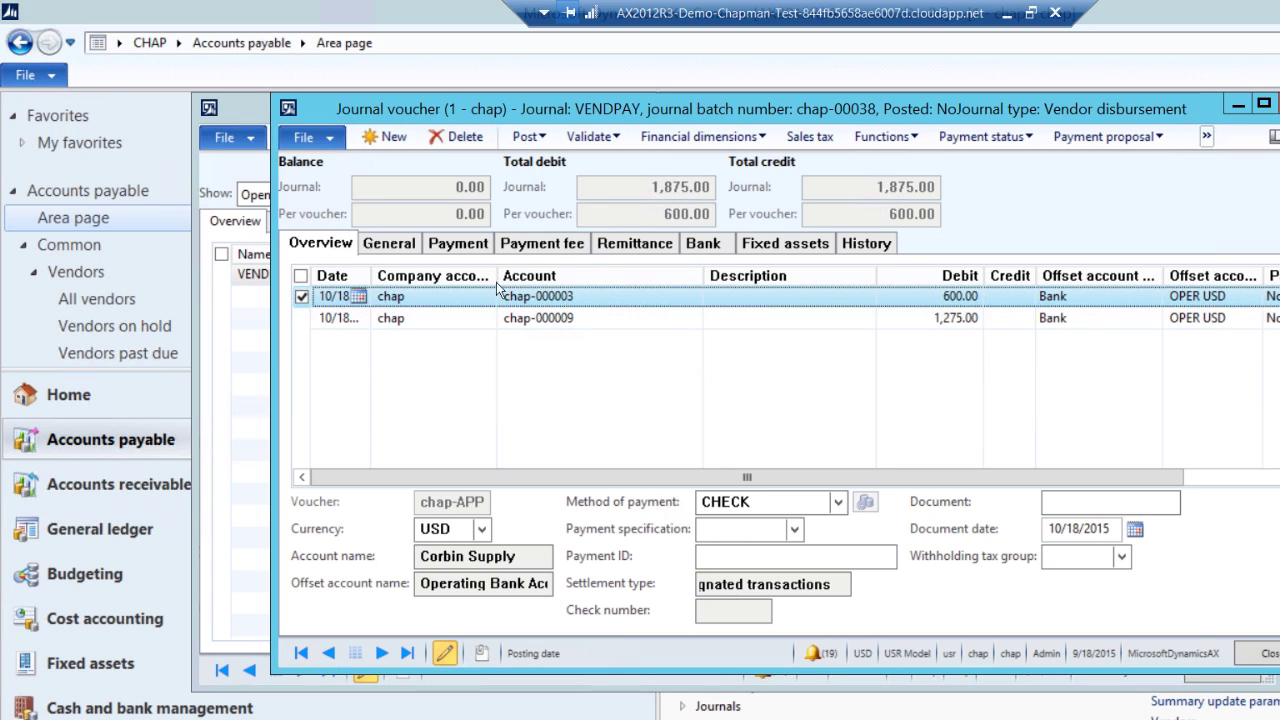
pyautogui.click(938, 296)
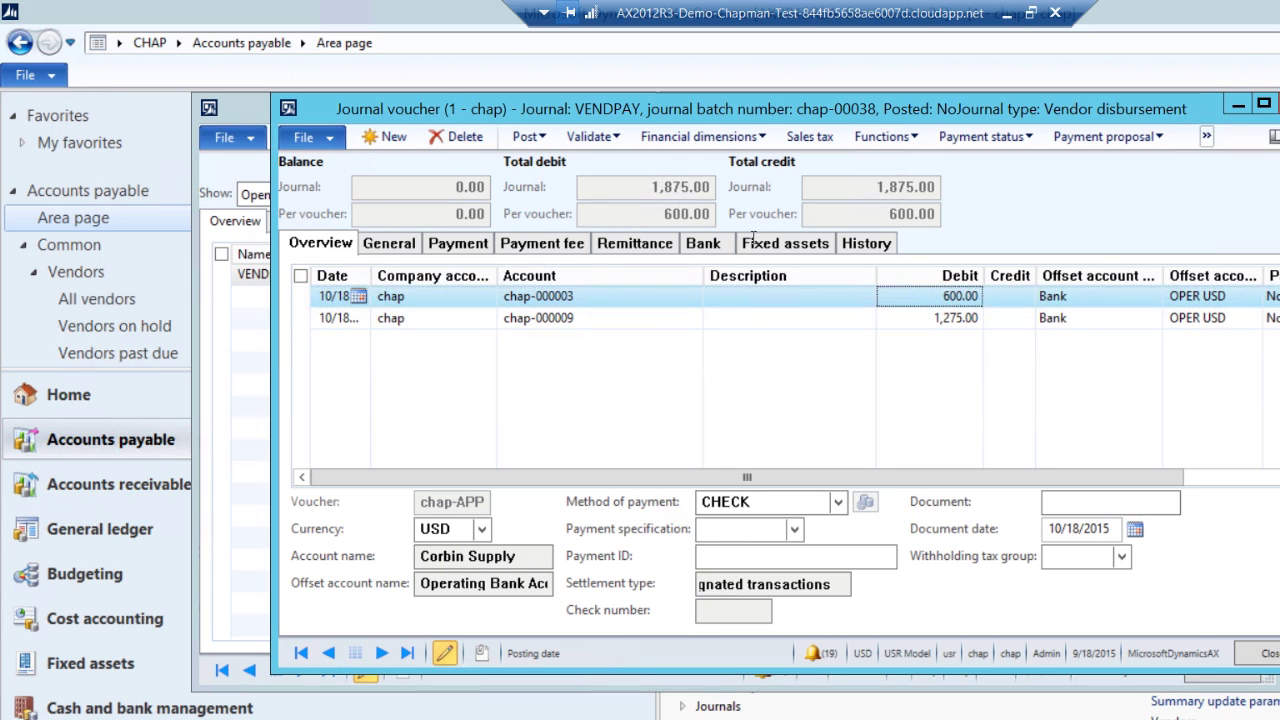
pyautogui.write('300.')
pyautogui.press('Tab')
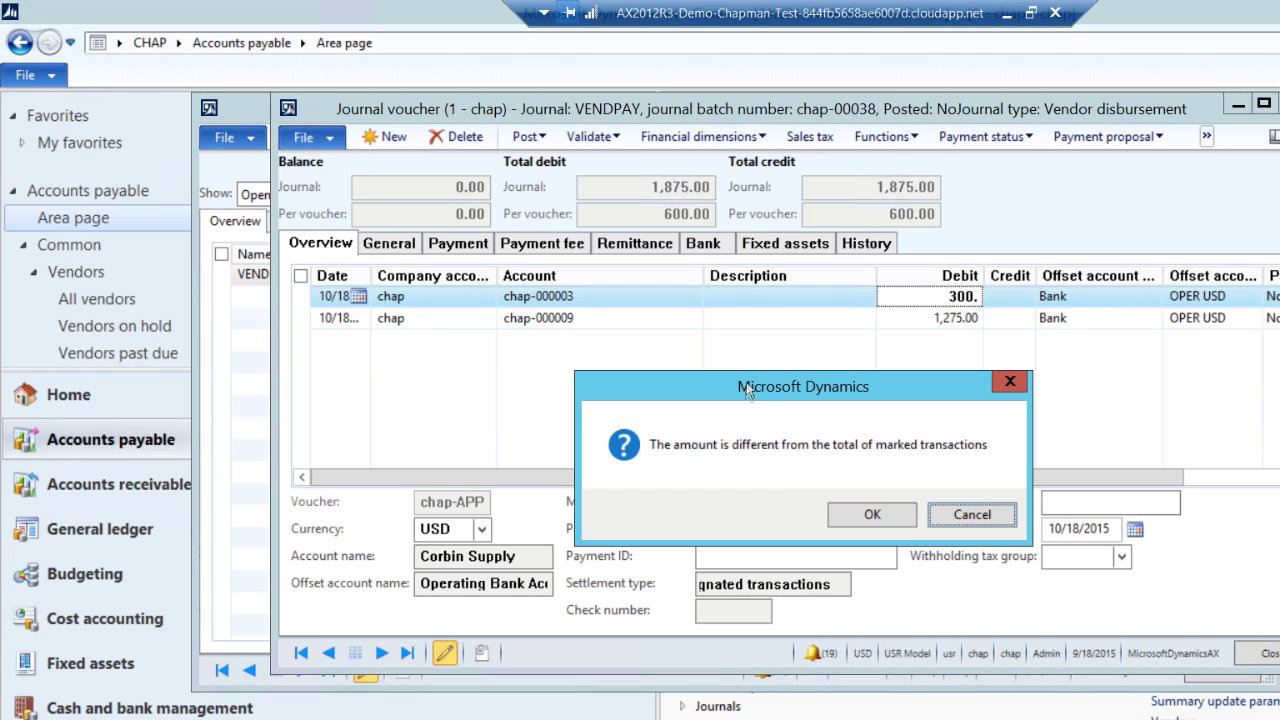
pyautogui.press('Return')
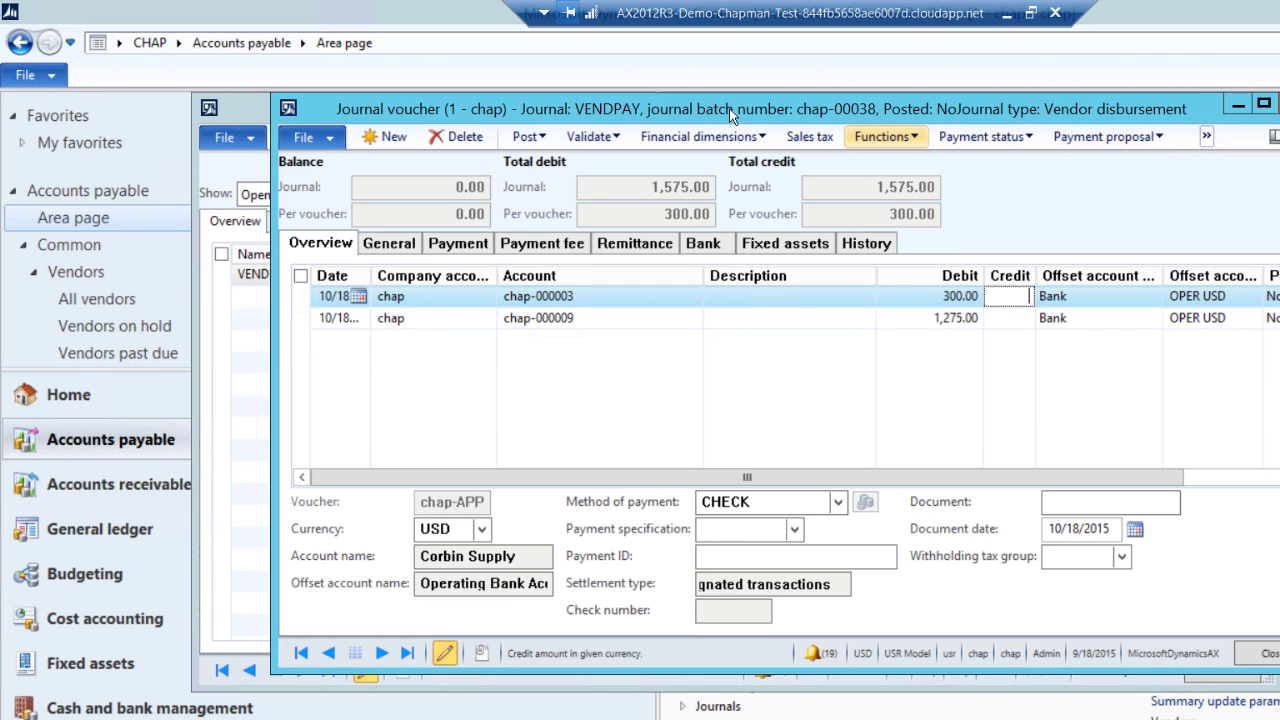
# - Generate CHECK payments from bank account OPER USD and review printed checks 15 and 16
pyautogui.click(885, 136)
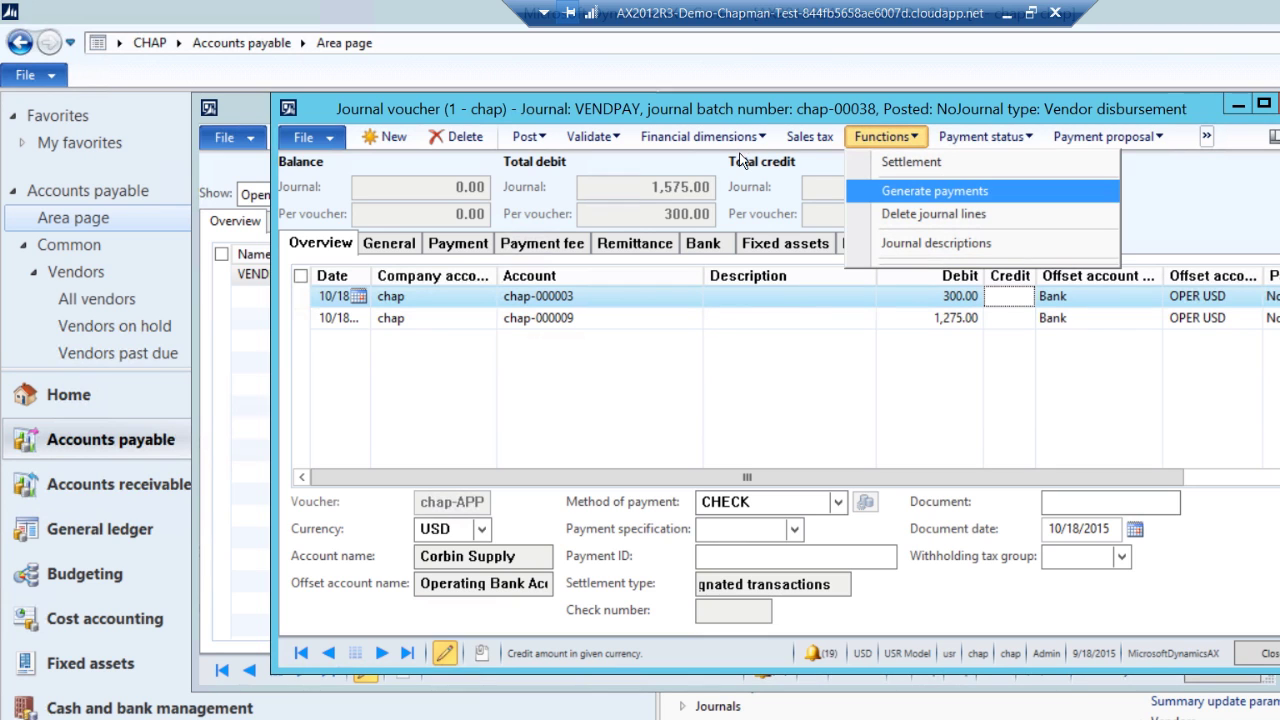
pyautogui.press('Return')
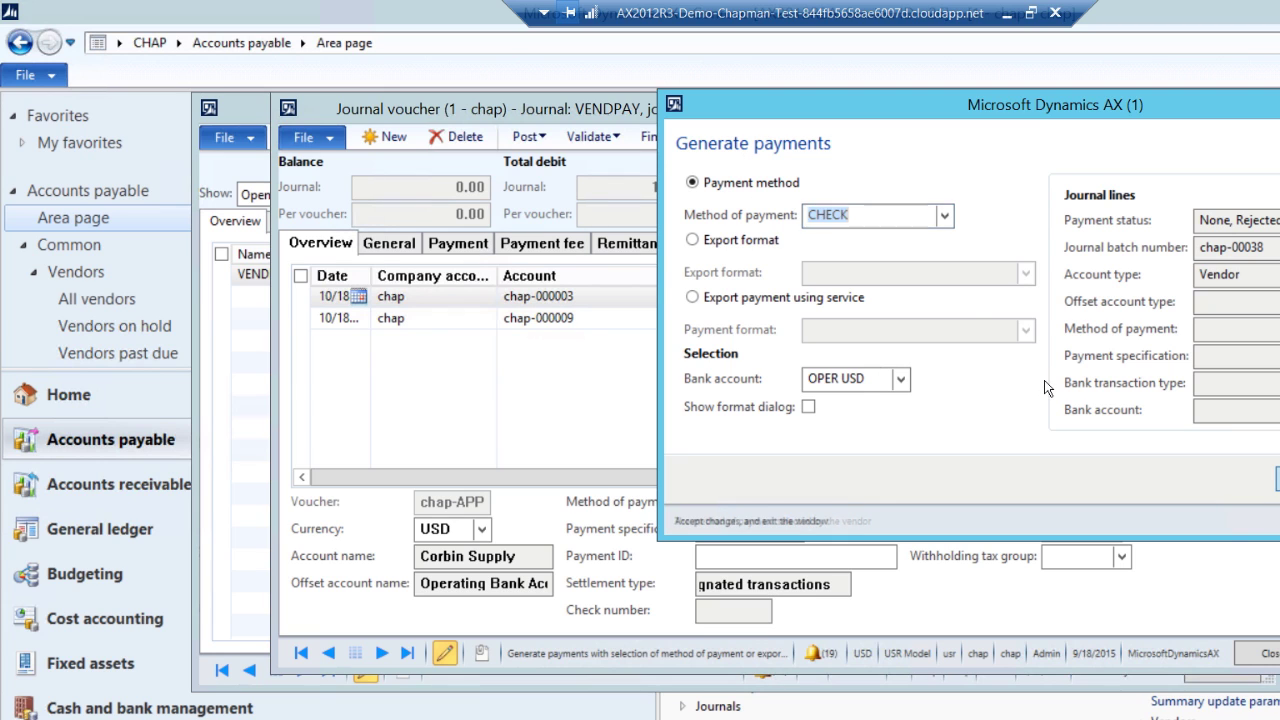
pyautogui.press('Return')
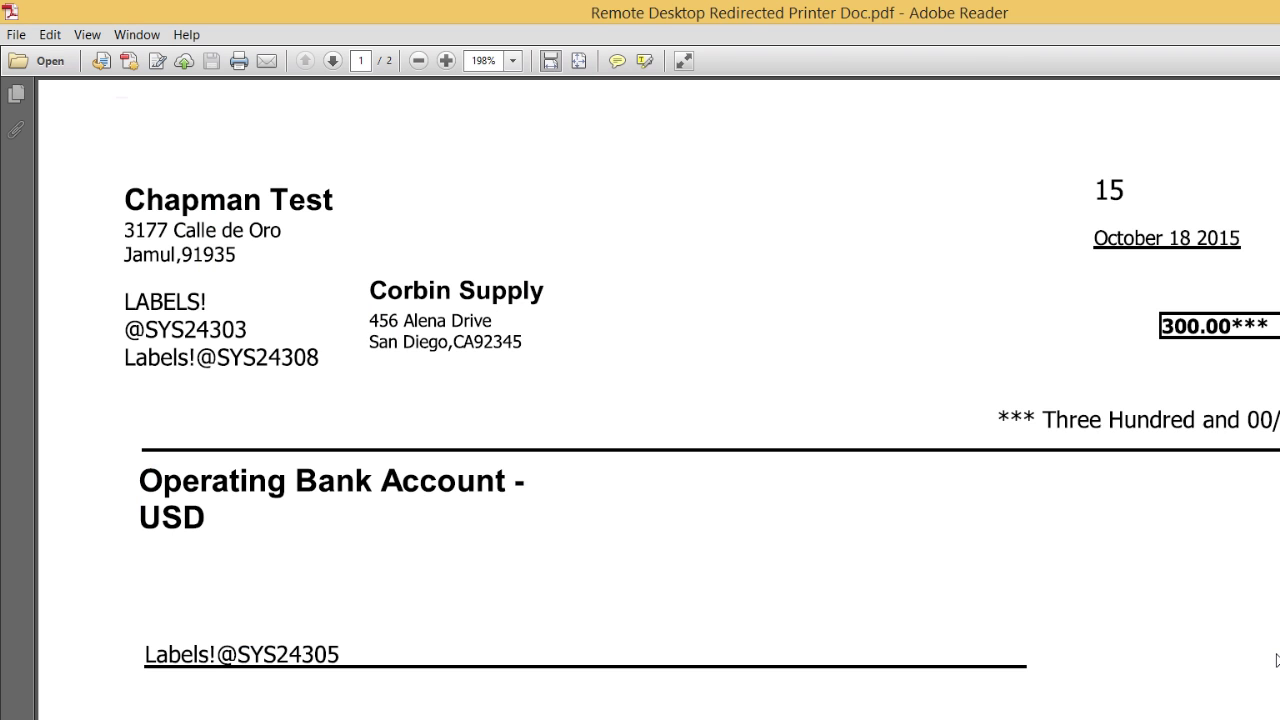
pyautogui.scroll(-15, 1277, 660)
pyautogui.scroll(-5, 1277, 660)
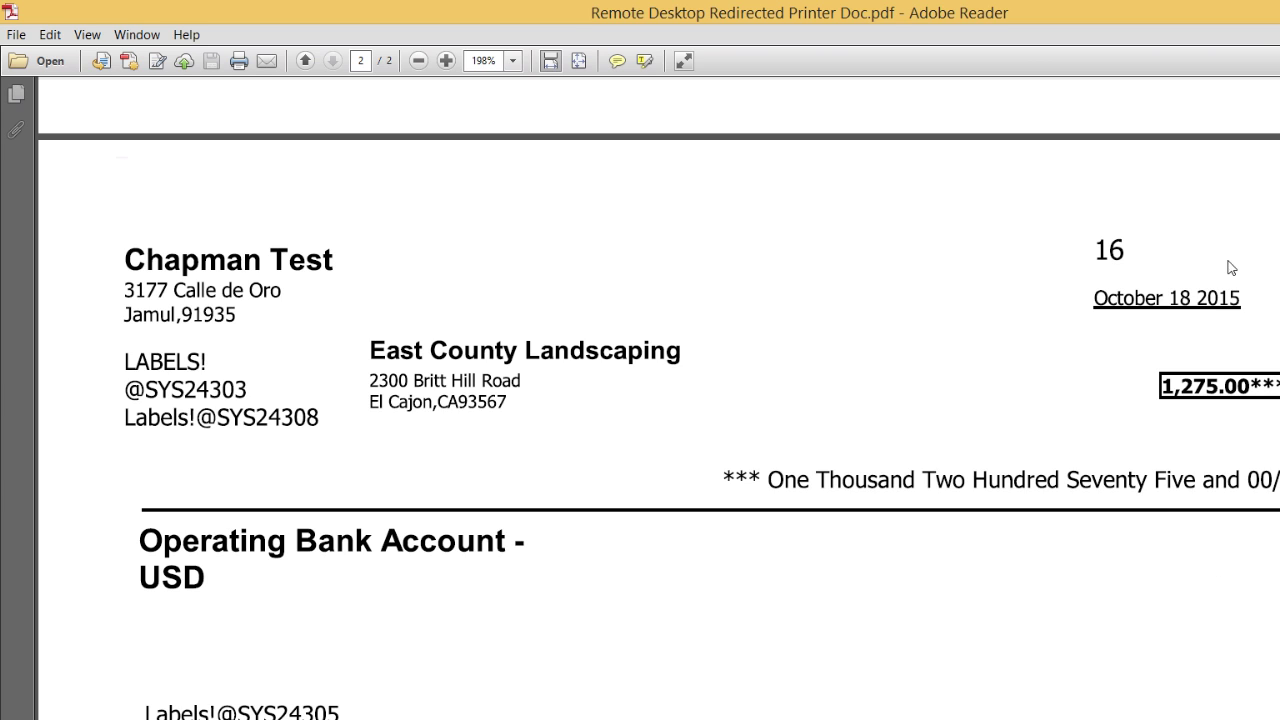
# - Dismiss the check preview, post payment journal chap-00038 with 2 vouchers, and close the journal
pyautogui.click(1252, 16)
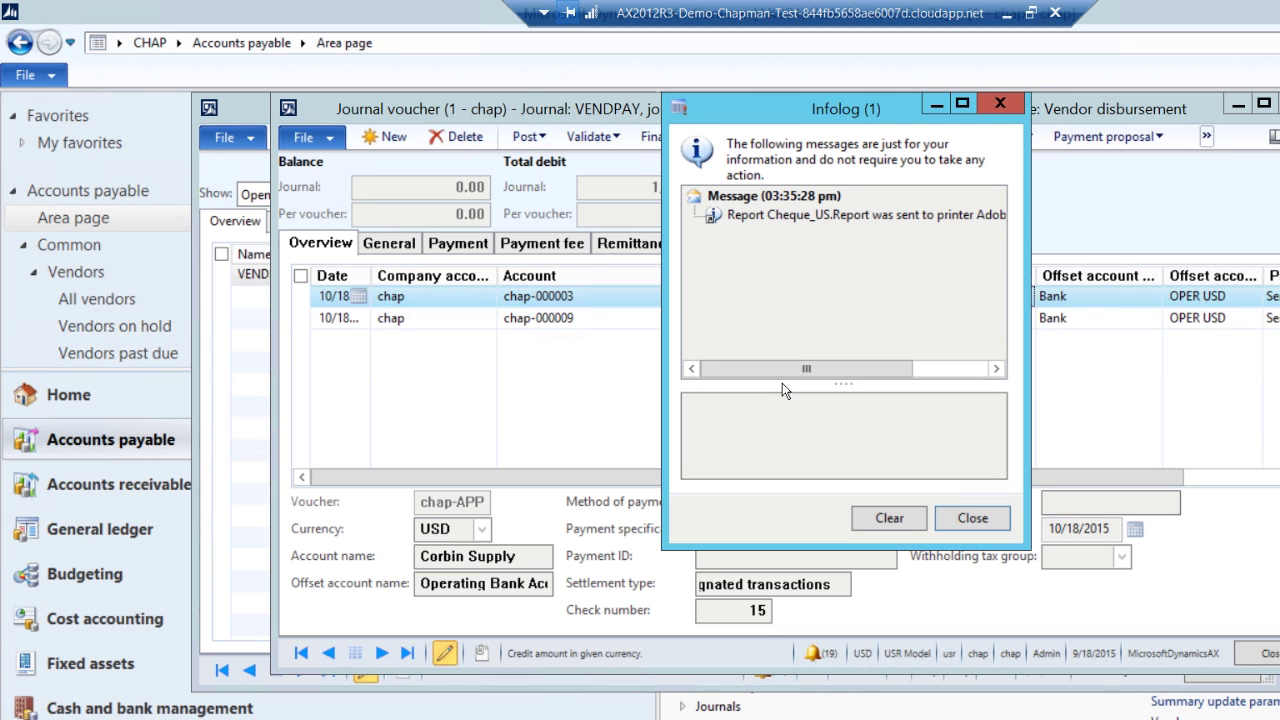
pyautogui.click(972, 518)
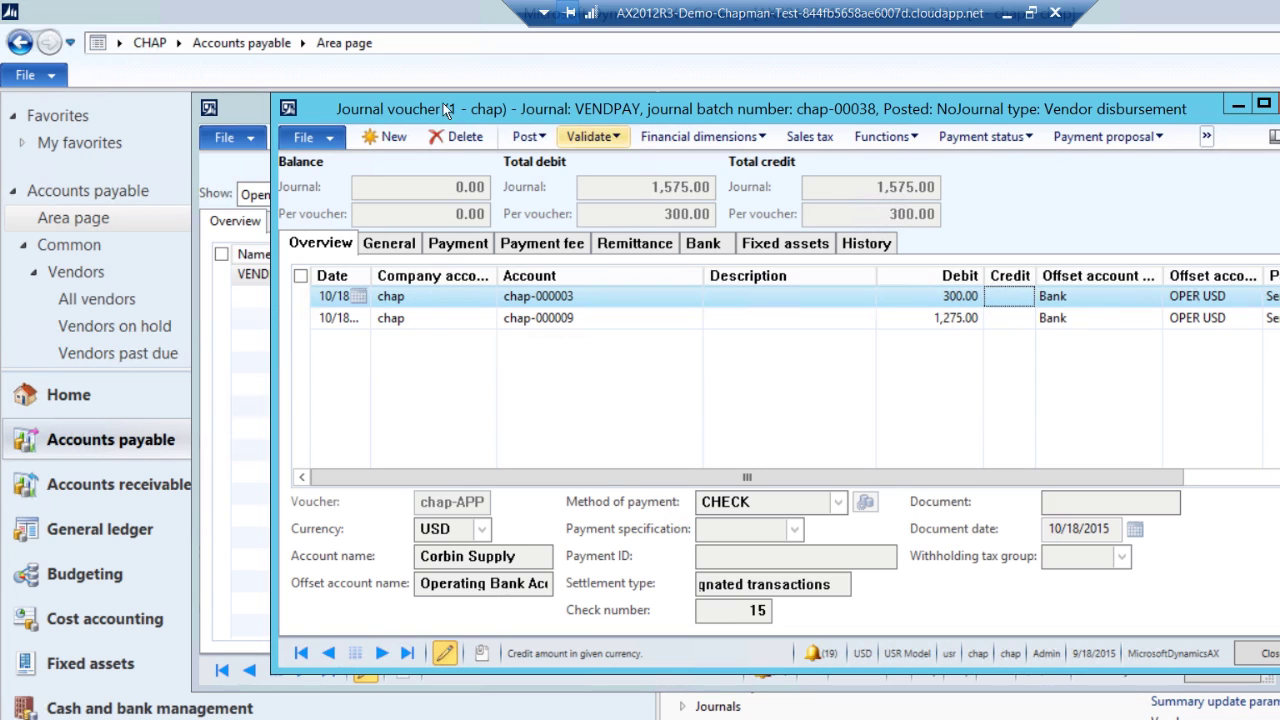
pyautogui.click(538, 136)
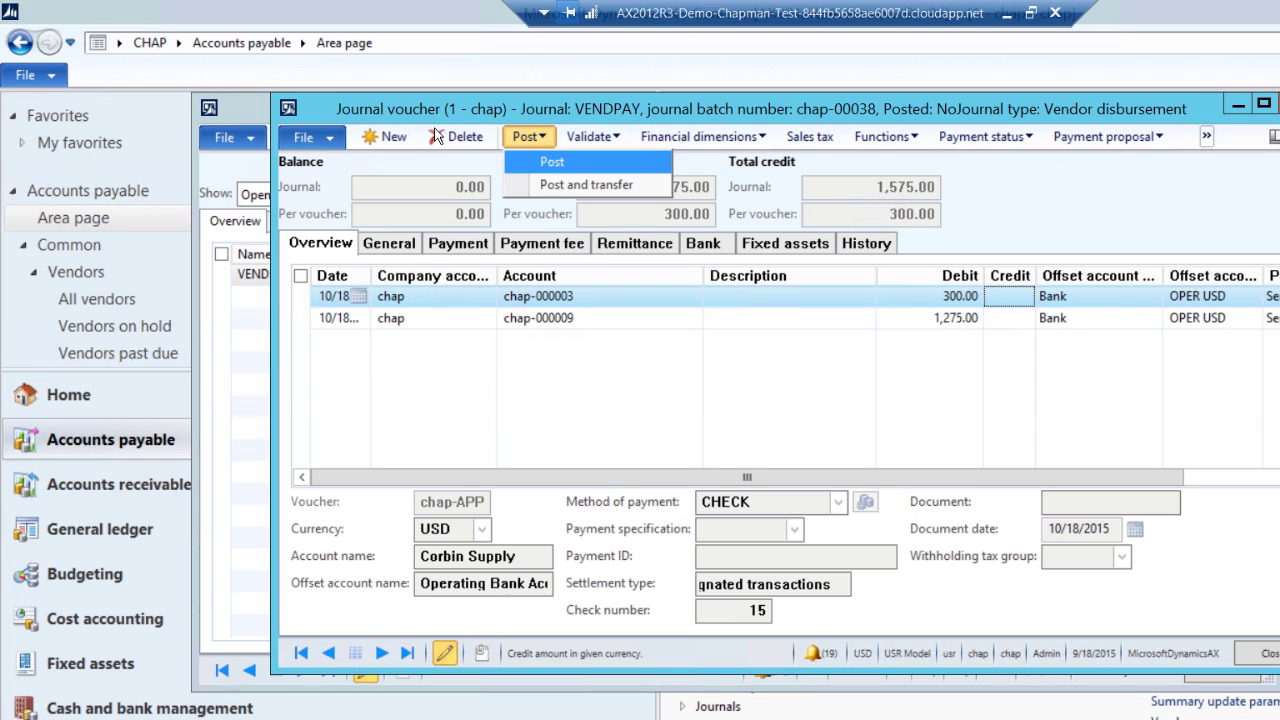
pyautogui.click(545, 161)
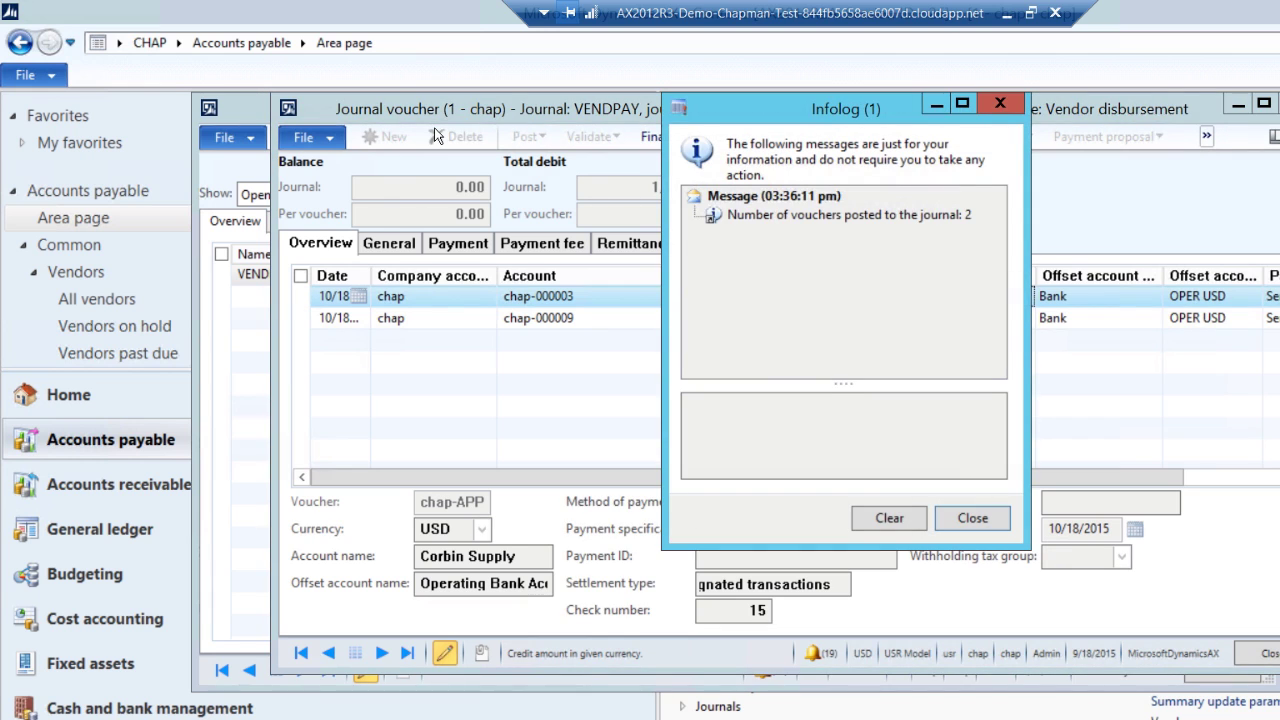
pyautogui.click(945, 516)
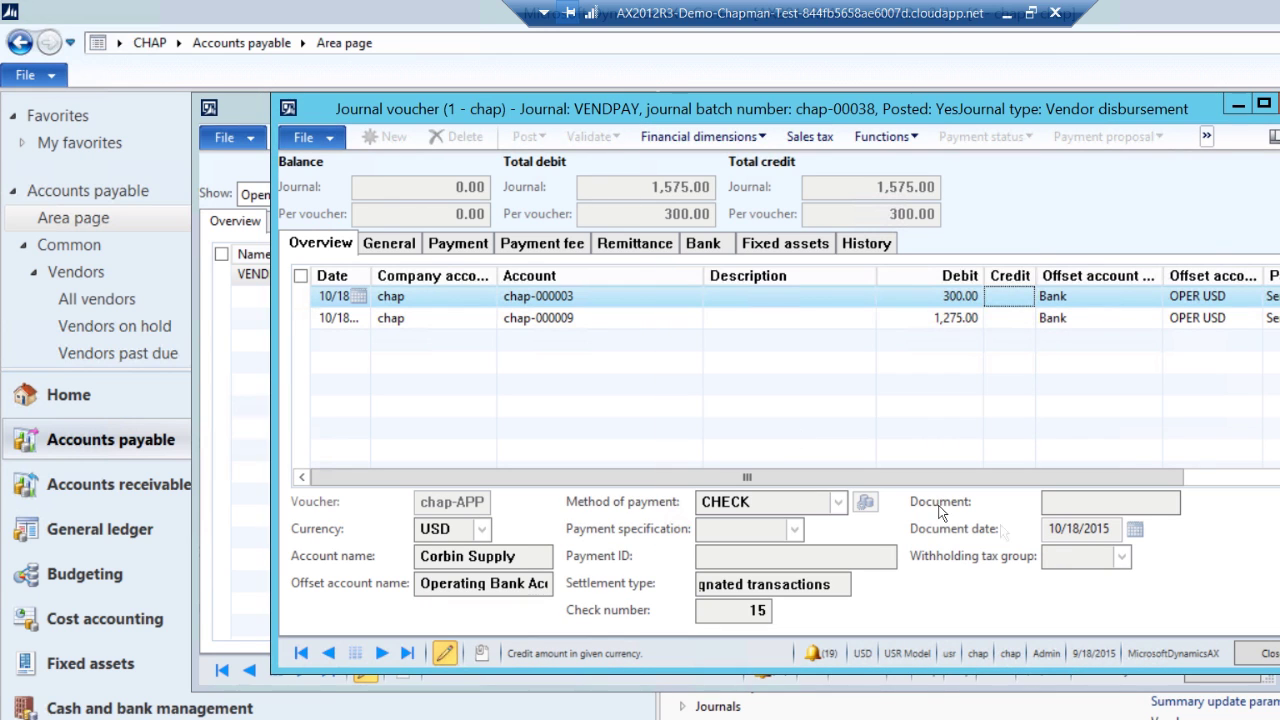
pyautogui.click(1260, 652)
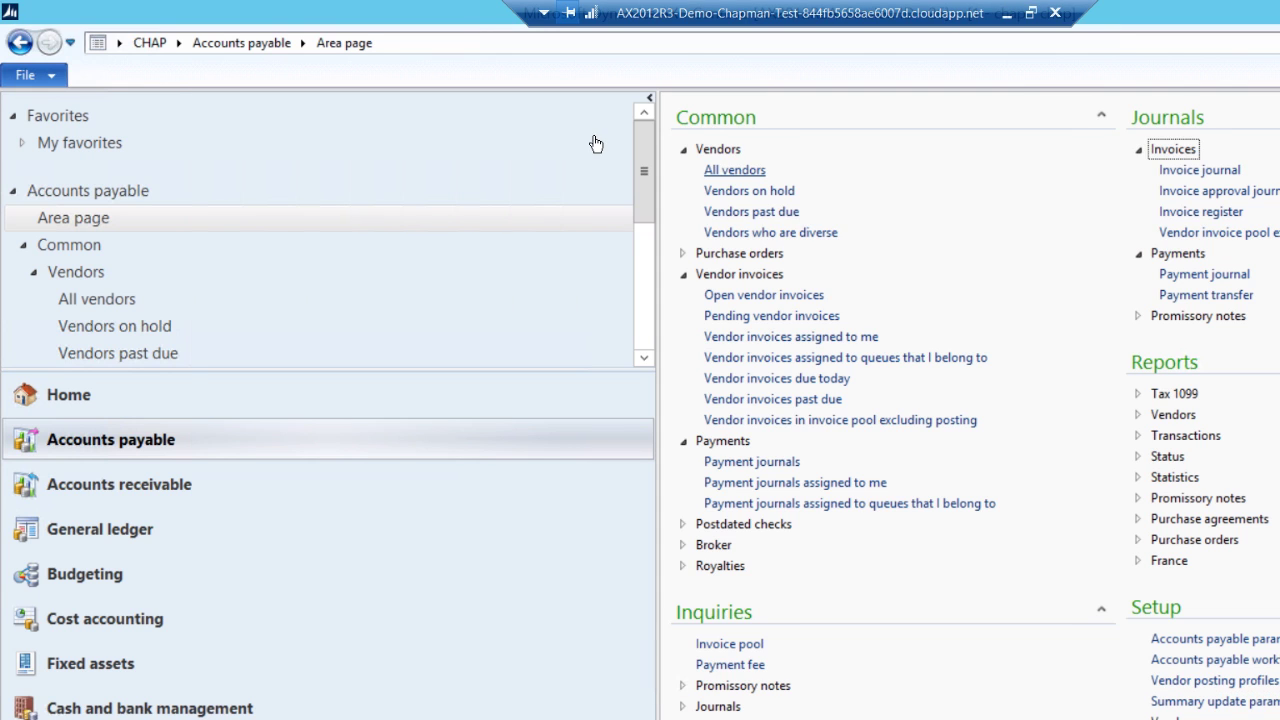
# - Open East County Landscaping's transactions and view payment voucher chap-APPM-000000017 for check 16, 1,275.00
pyautogui.click(734, 169)
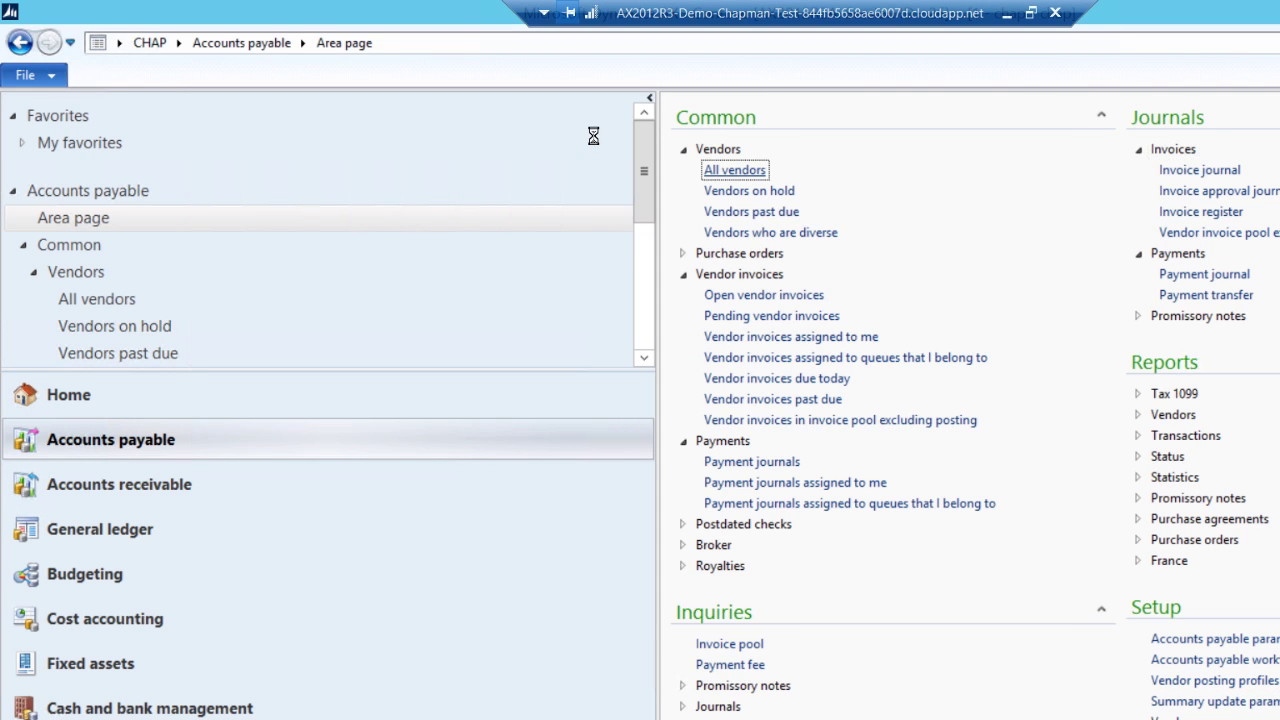
pyautogui.press('Return')
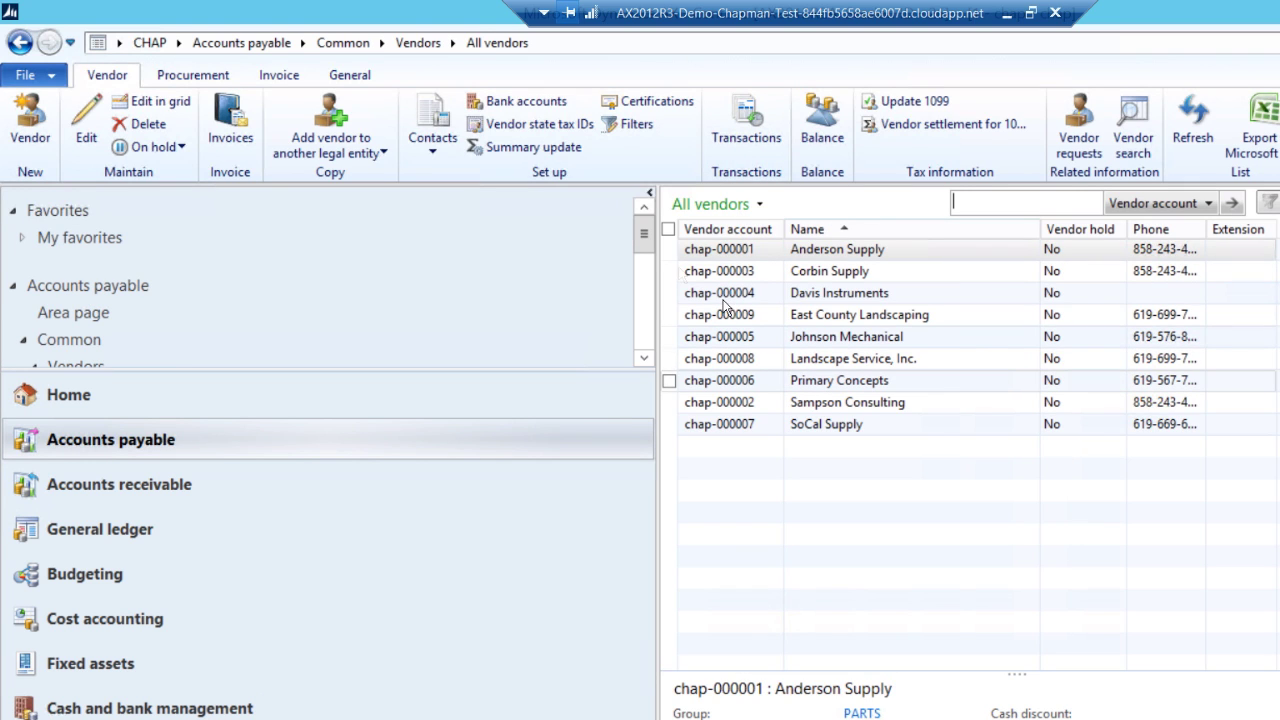
pyautogui.doubleClick(858, 315)
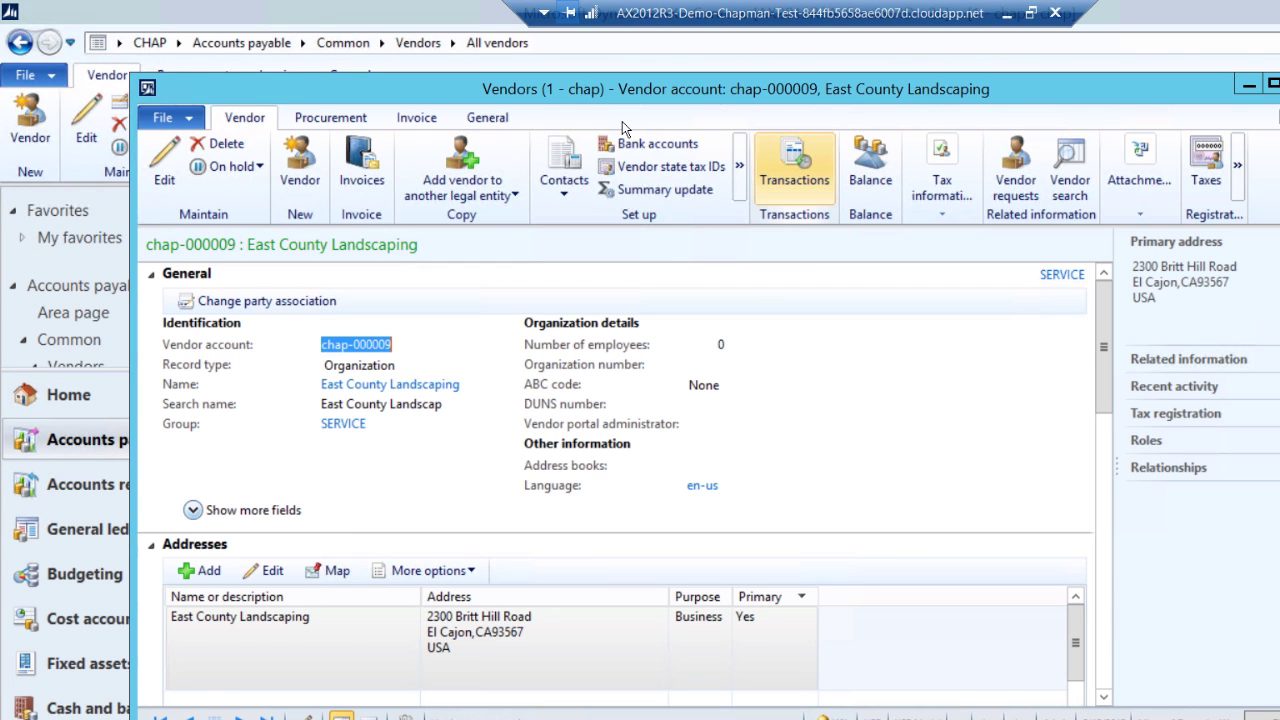
pyautogui.click(794, 160)
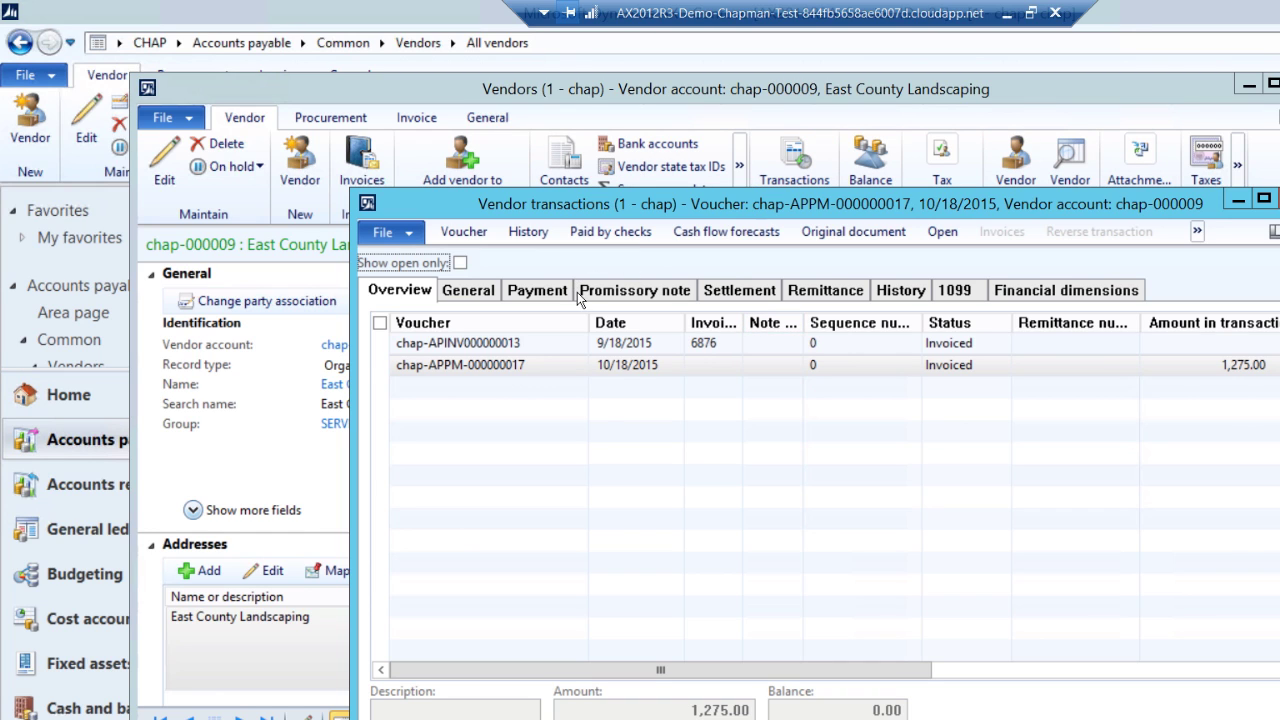
pyautogui.click(540, 290)
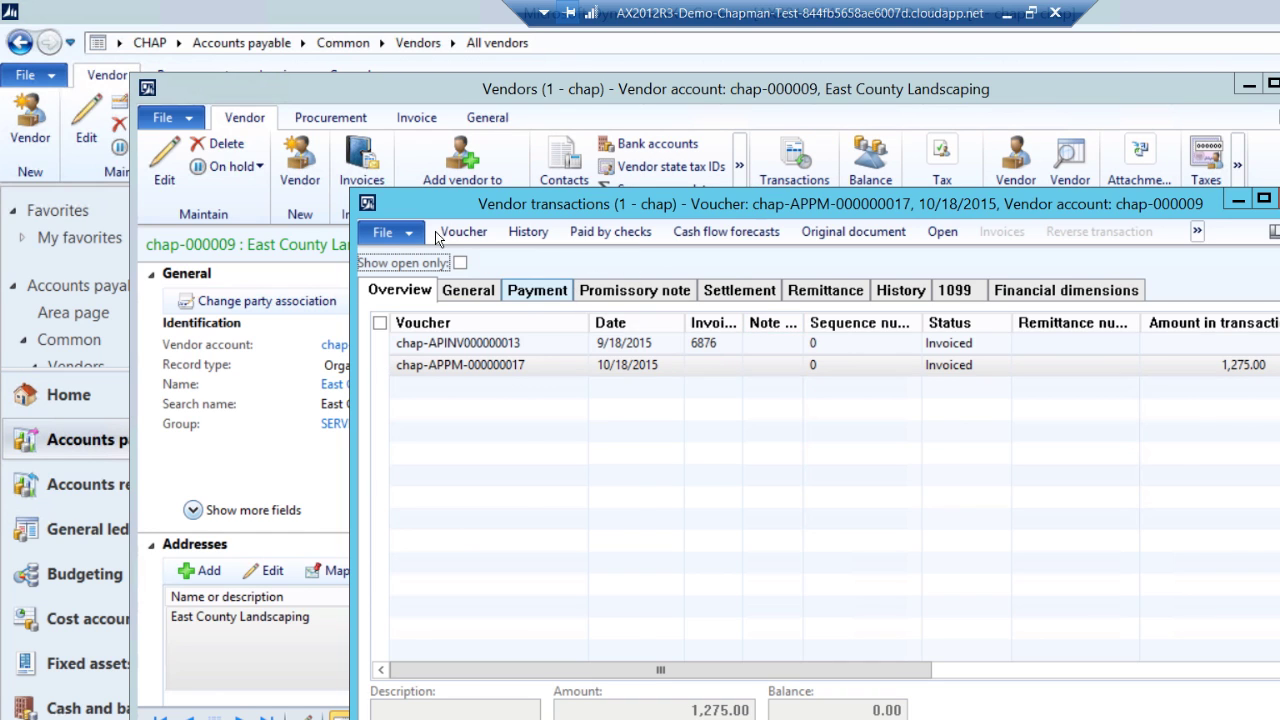